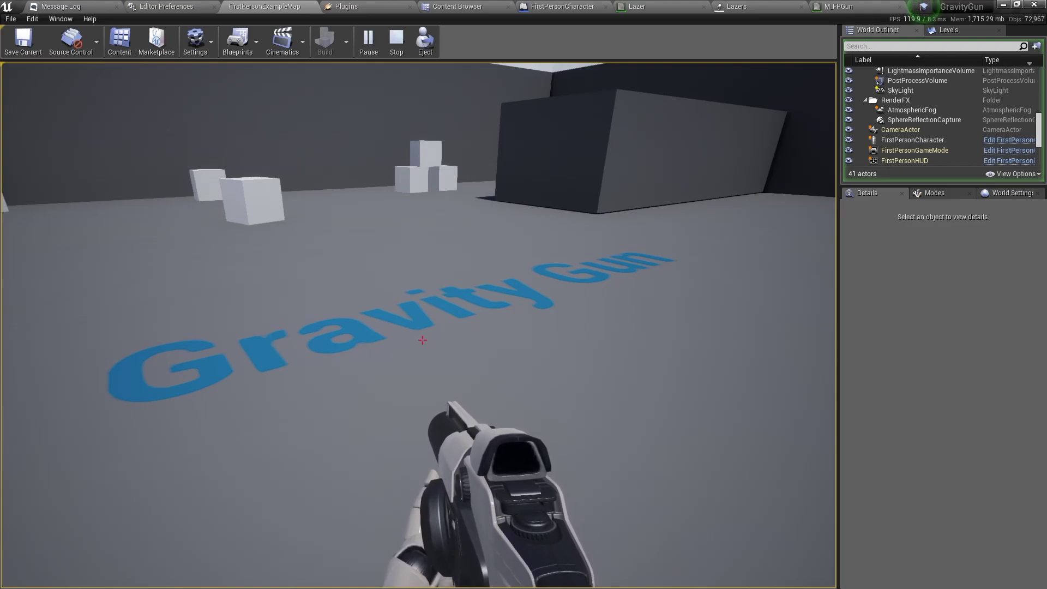
Play-test the gravity gun in the running level by walking toward a white cube and picking it up
key("w")
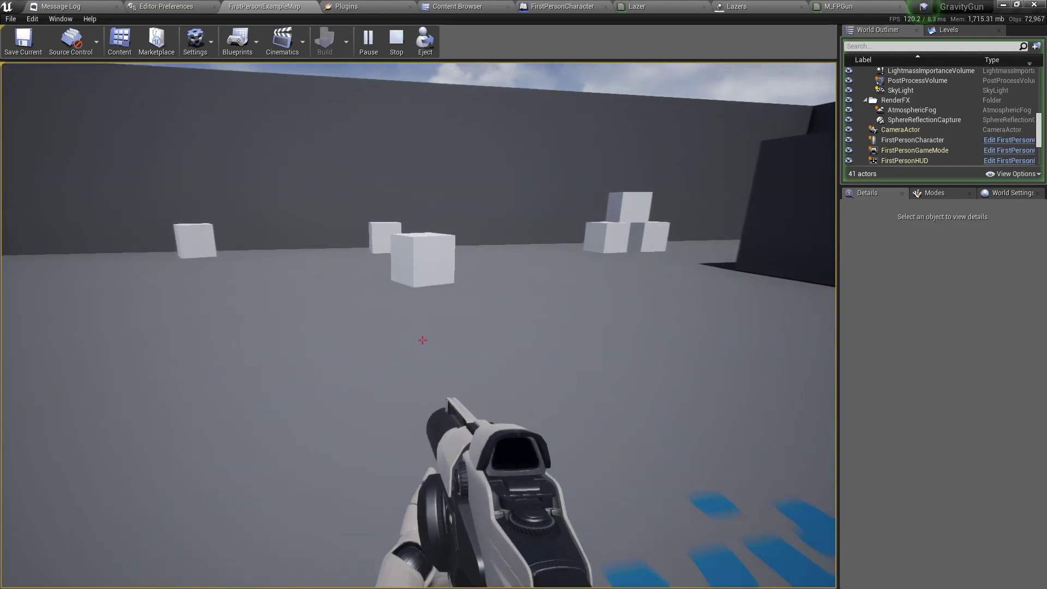
left_click(423, 340)
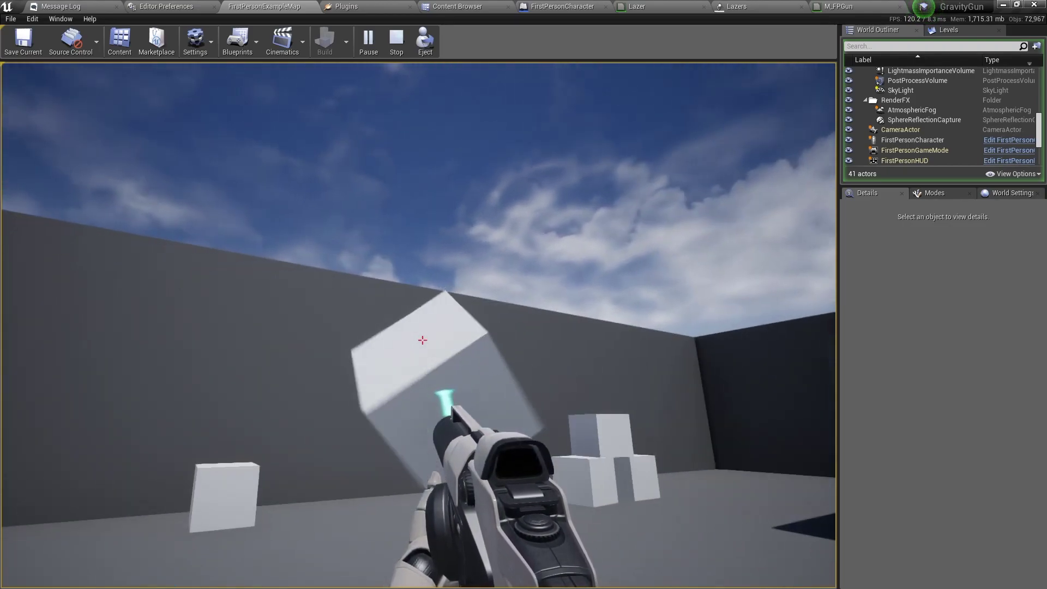
left_click(423, 339)
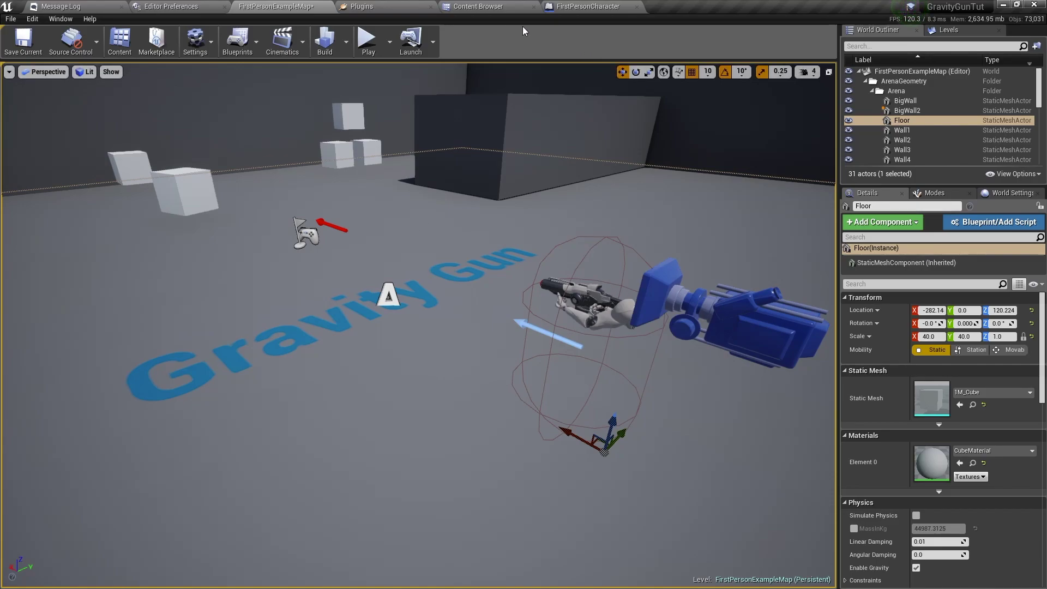
Create a material named lazer in the FirstPersonBP folder and open it for editing
left_click(492, 7)
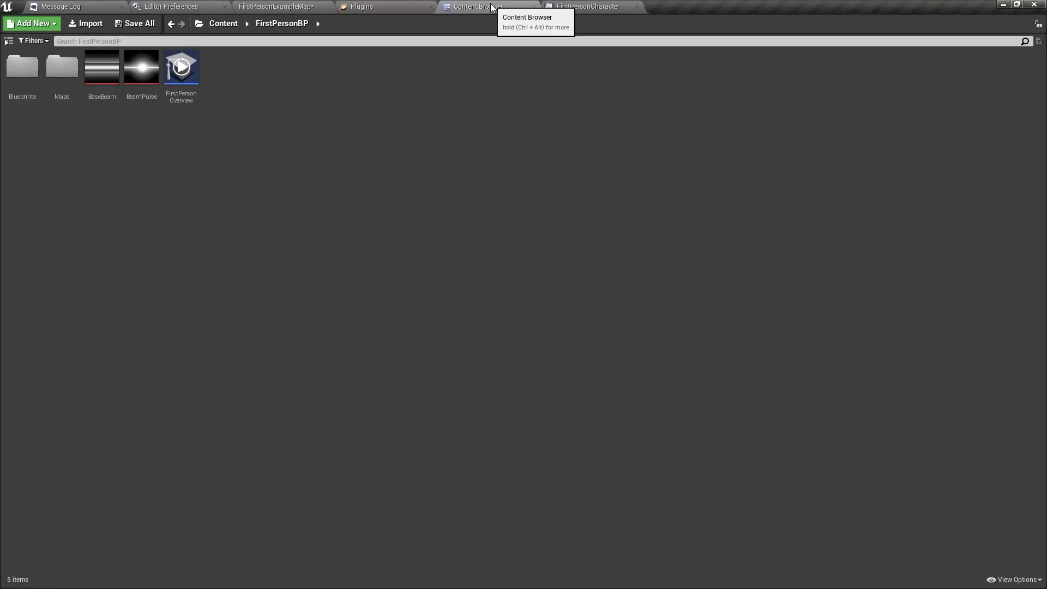
right_click(391, 195)
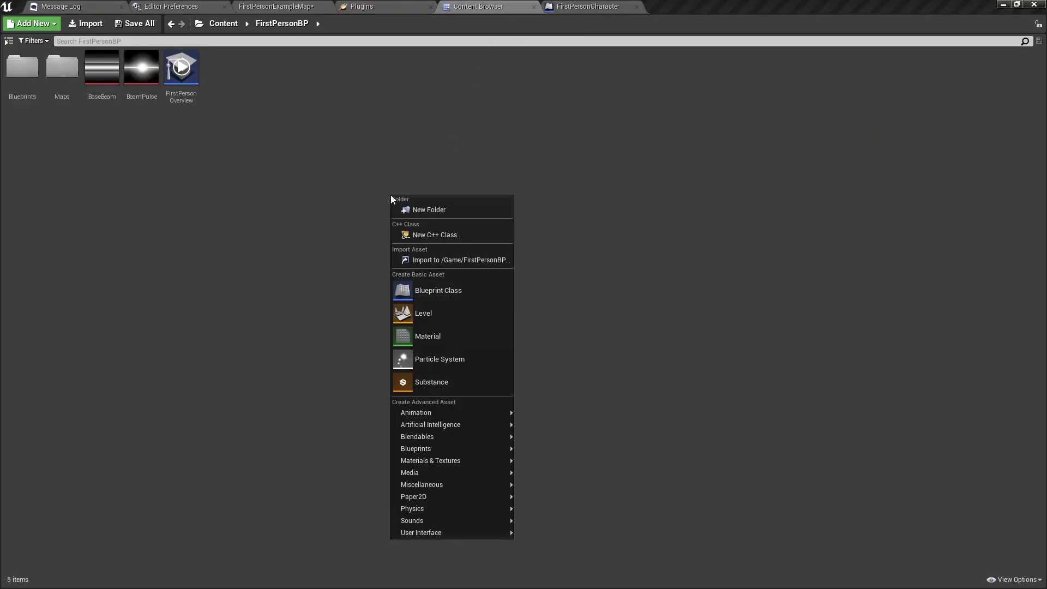
left_click(442, 337)
type("la")
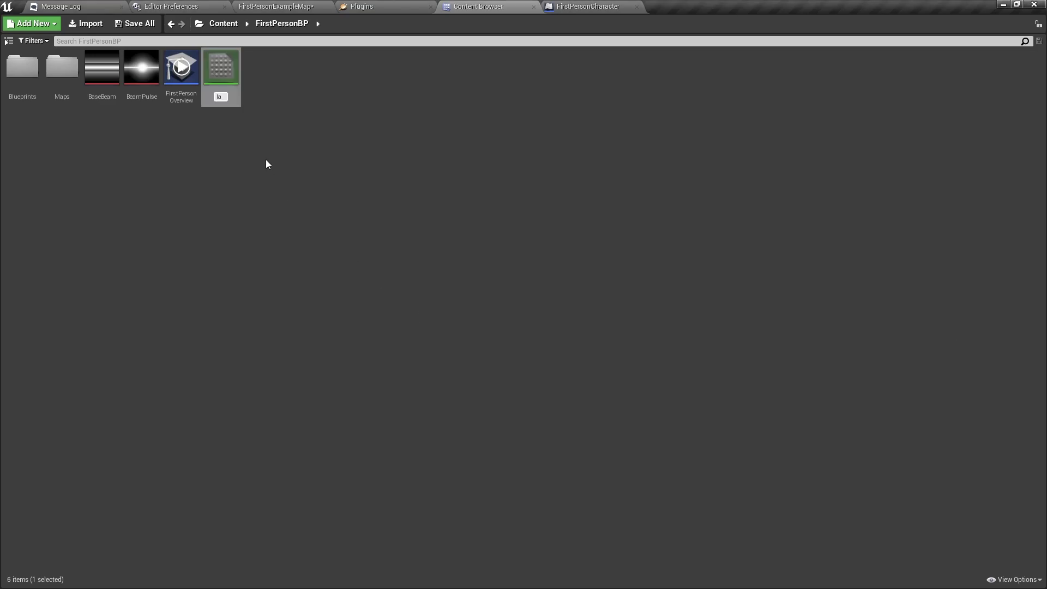
type("zer")
key("Return")
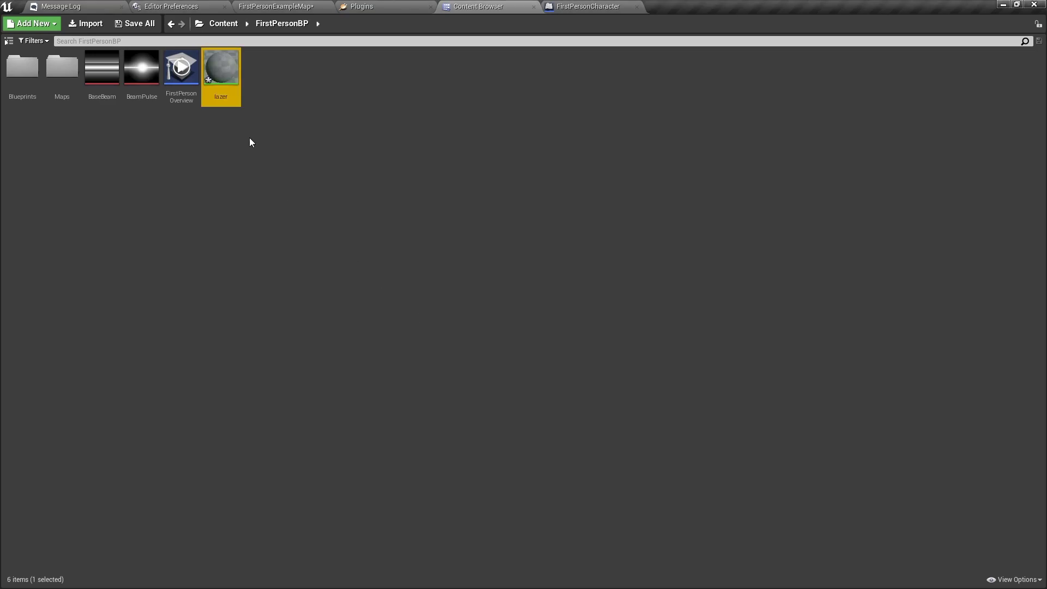
double_click(218, 73)
right_click_drag(344, 228, 594, 241)
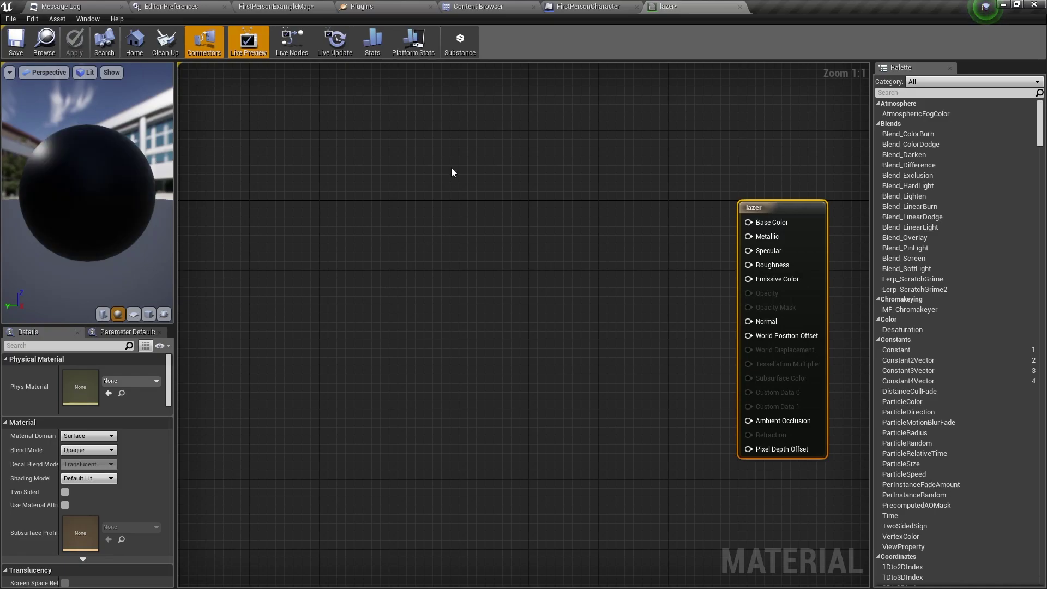
Add the BaseBeam and BeamPulse textures to the lazer material graph as texture samples
left_click(469, 5)
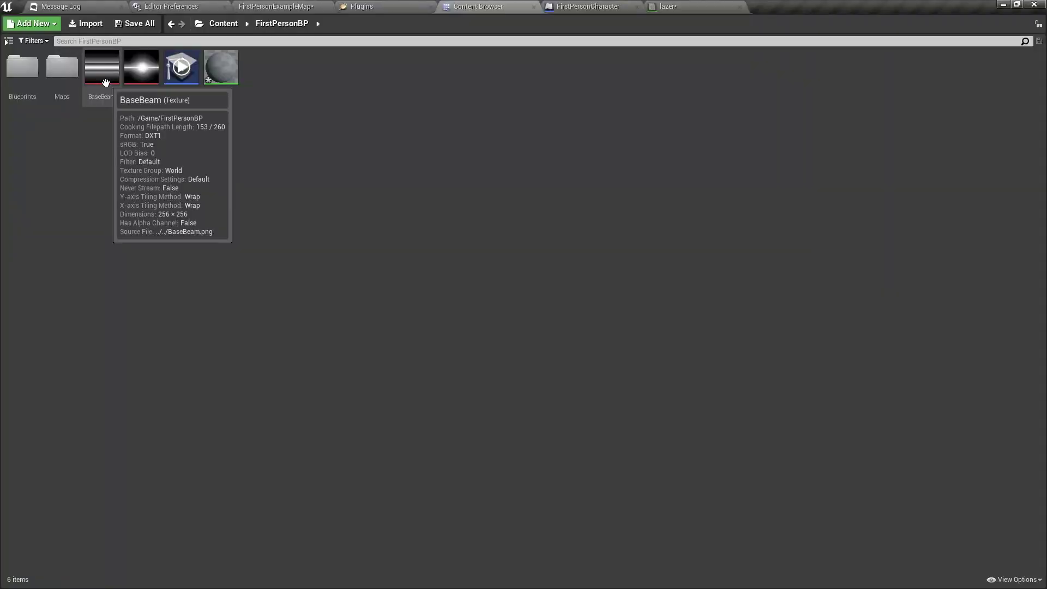
left_click(105, 82)
left_click(141, 71, "ctrl")
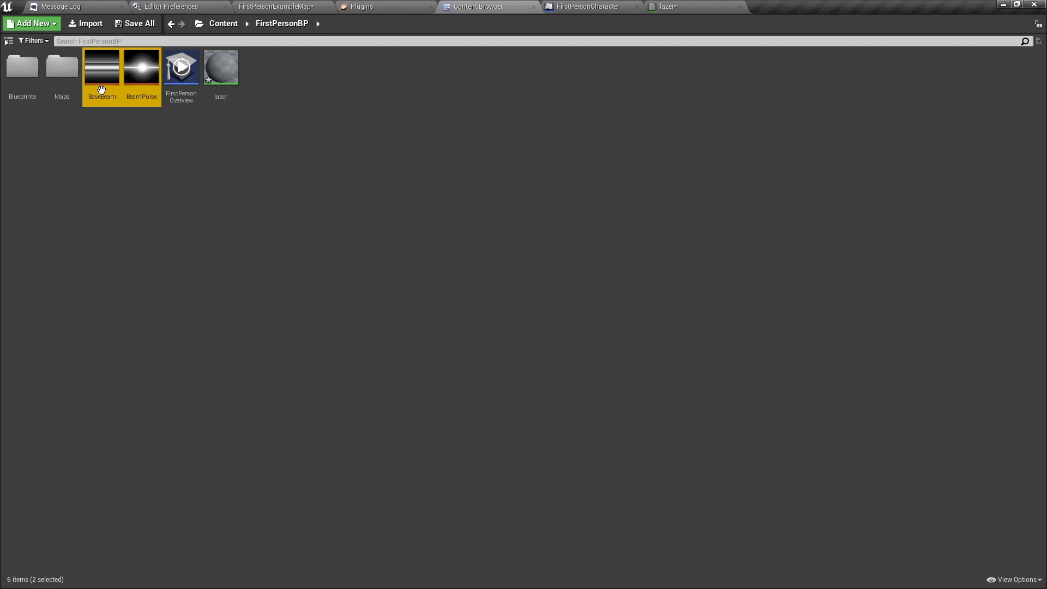
left_click_drag(103, 76, 324, 236)
left_click(338, 401)
Move the BeamPulse texture sample below the BaseBeam sample so the two nodes no longer overlap
left_click(362, 355)
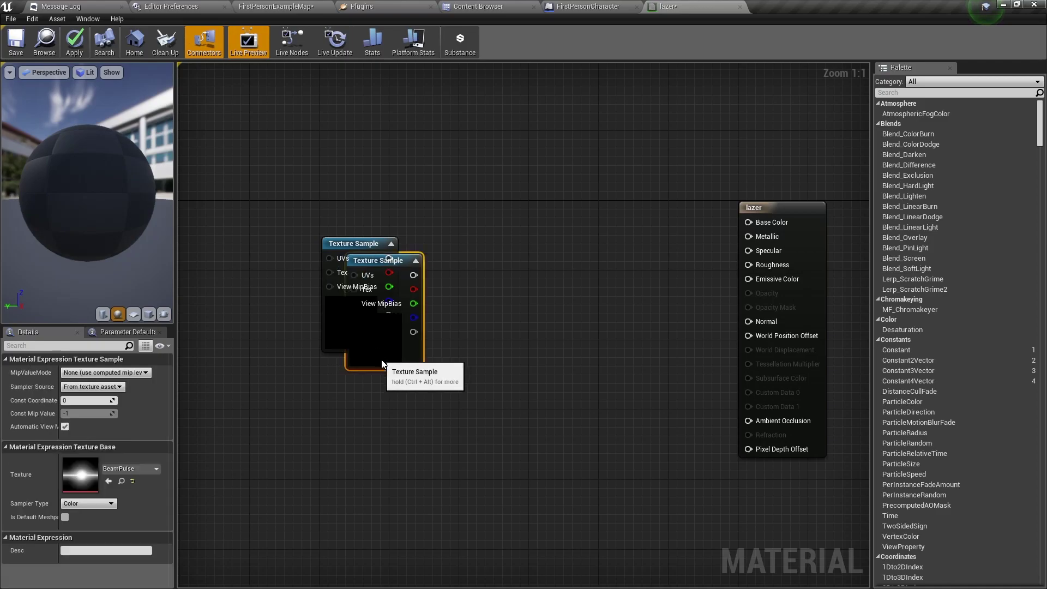
left_click_drag(362, 355, 360, 491)
right_click_drag(449, 446, 464, 383)
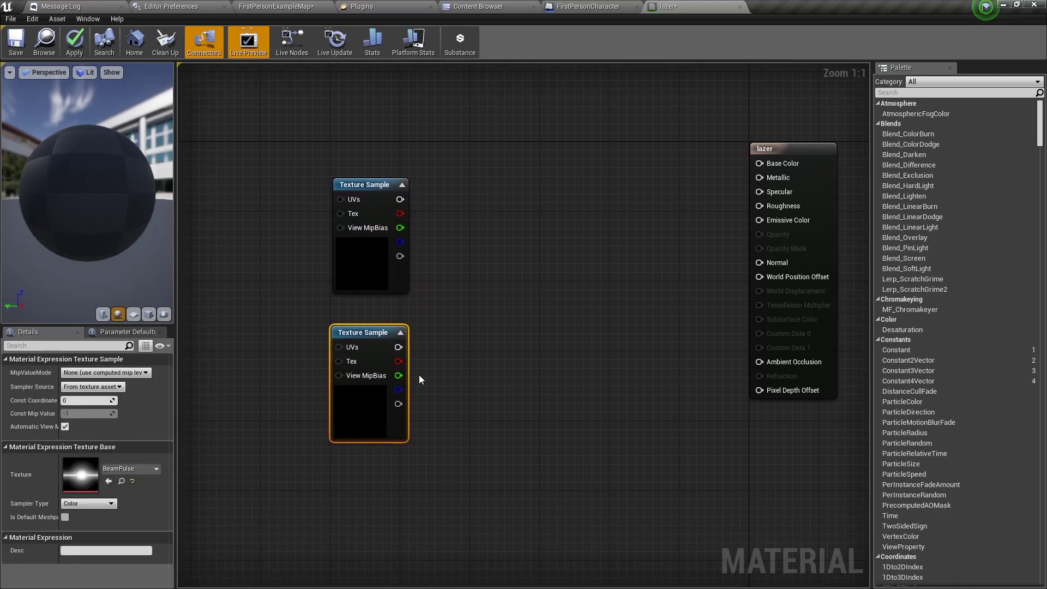
left_click(351, 264)
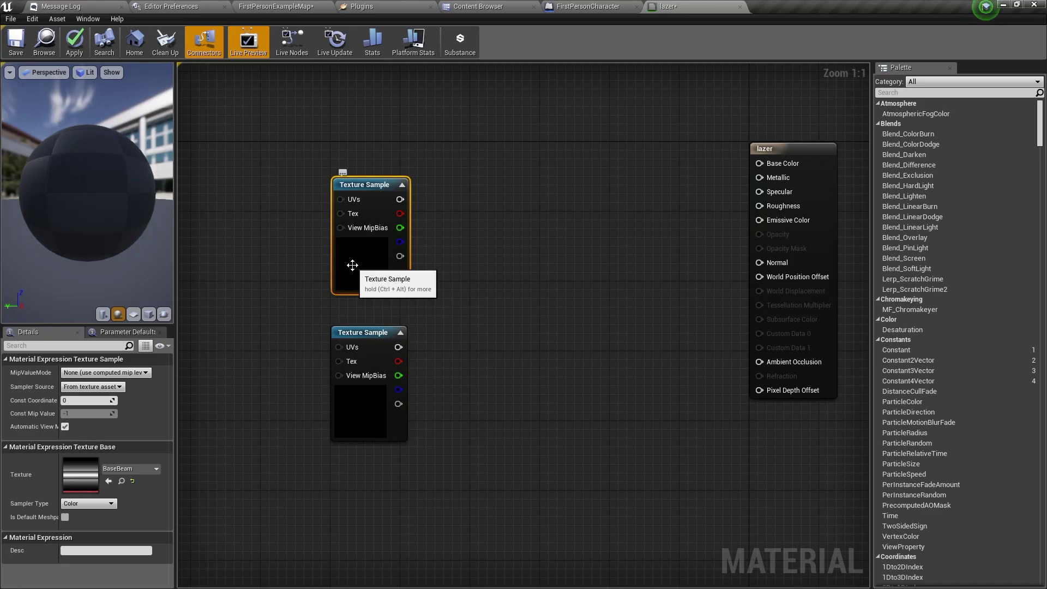
left_click(344, 419)
right_click_drag(275, 370, 446, 354)
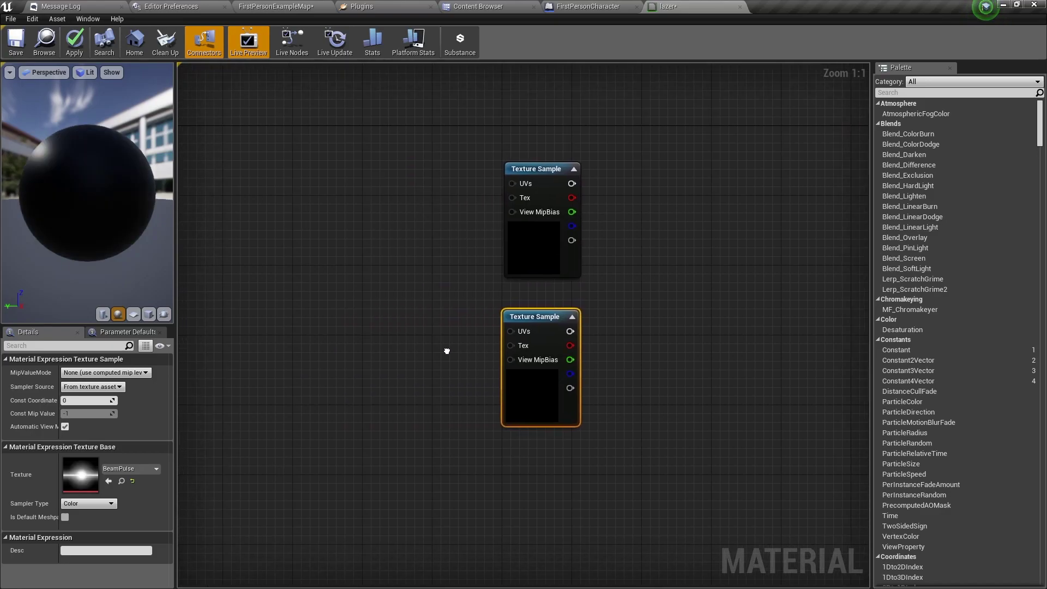
left_click(337, 319)
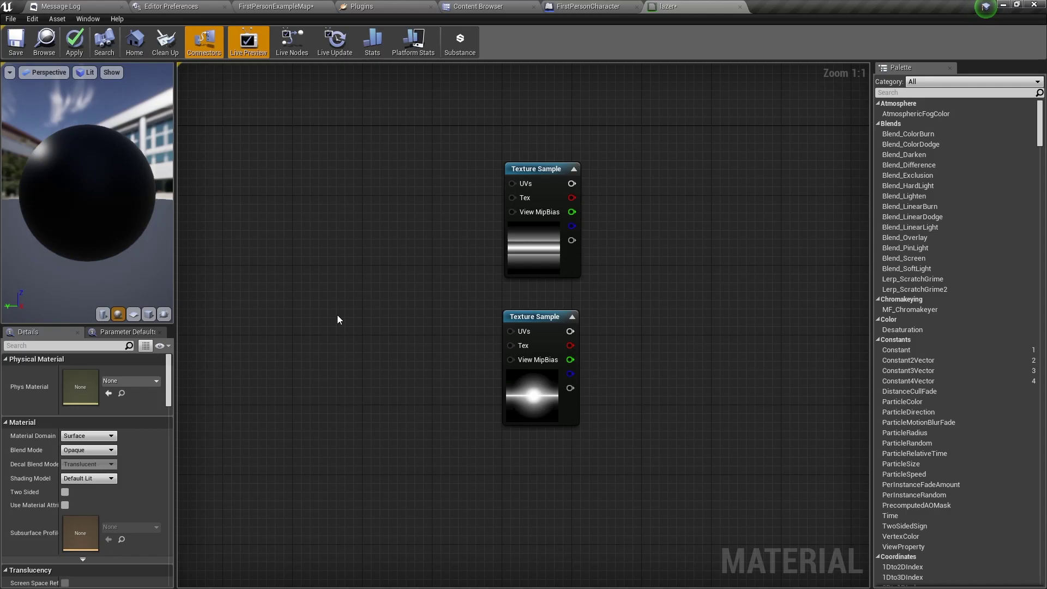
Add a Panner node and connect its output to the UVs input of the BeamPulse texture sample
right_click(337, 319)
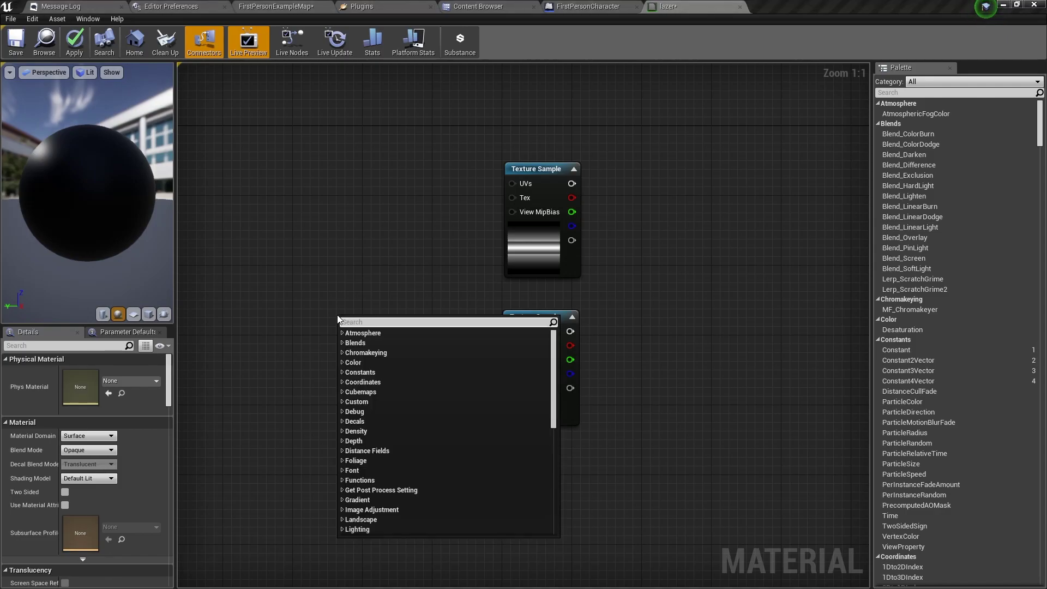
left_click(347, 284)
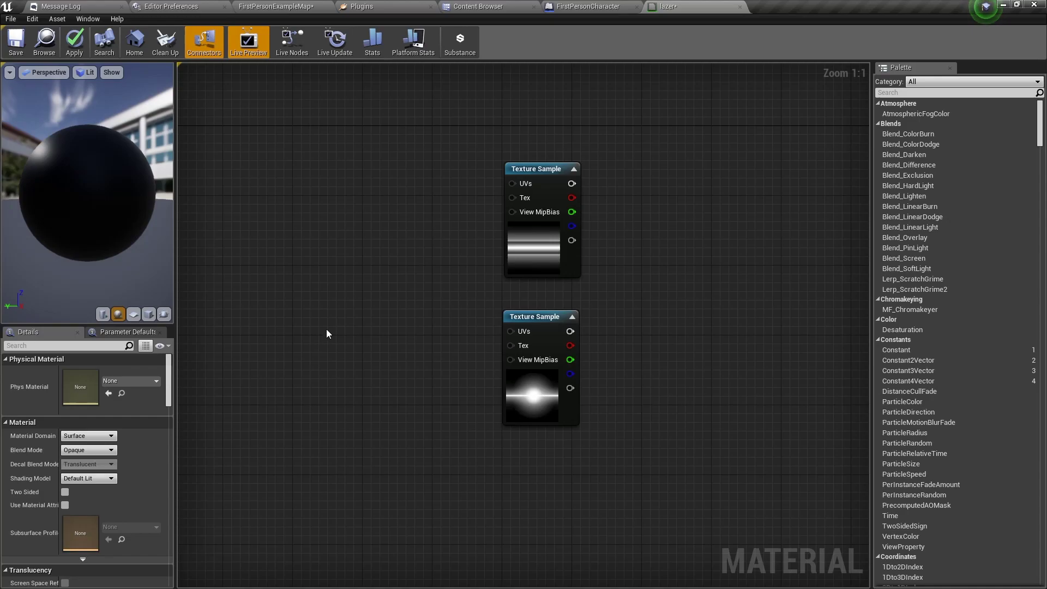
left_click(365, 329)
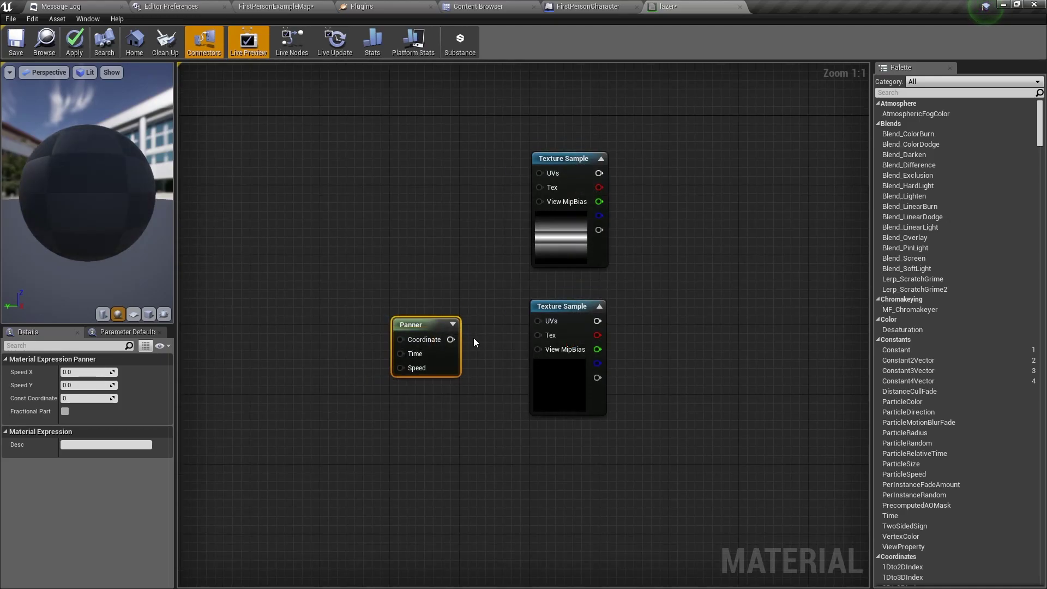
left_click_drag(450, 339, 537, 322)
right_click_drag(310, 357, 358, 346)
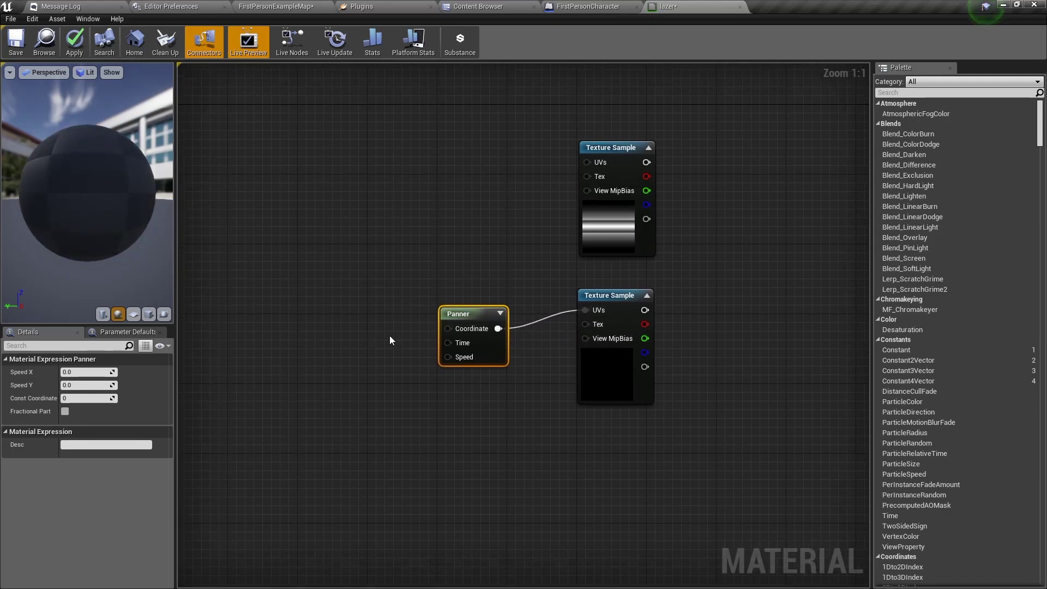
left_click(389, 335)
Set the Panner node's Speed X to 1
left_click(459, 319)
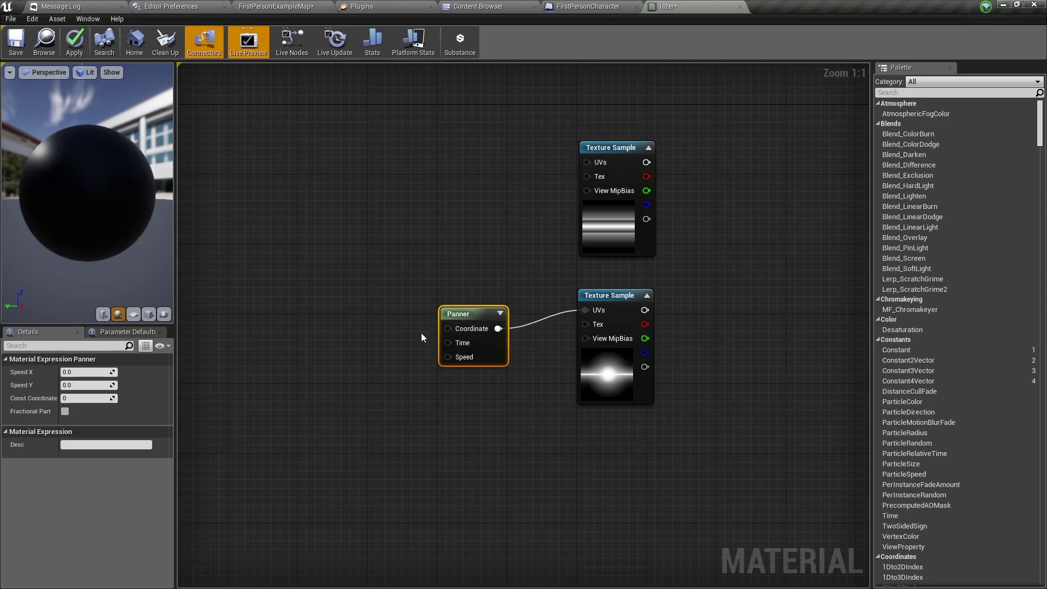
left_click(83, 371)
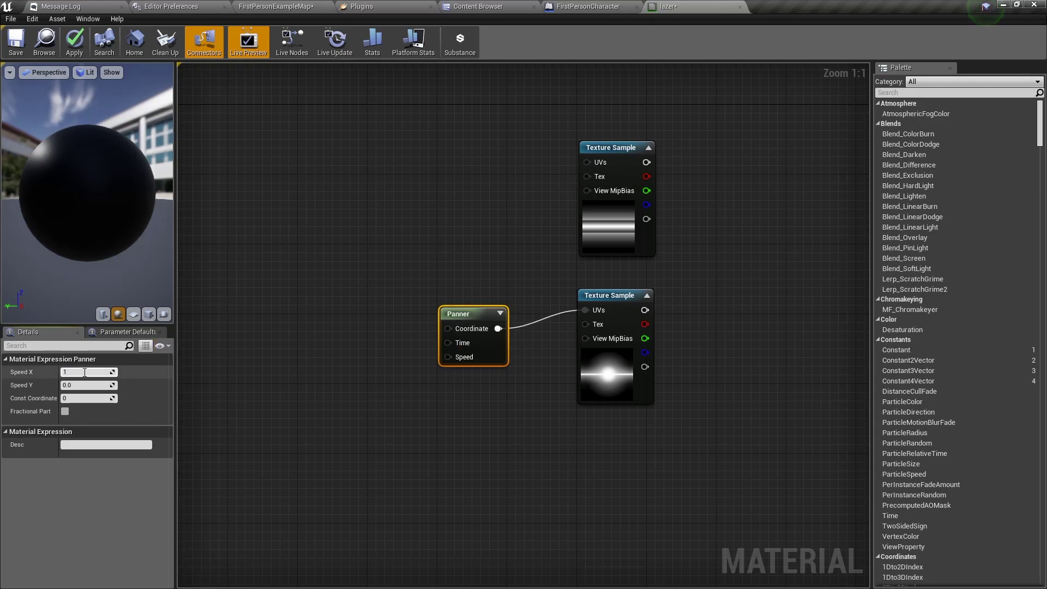
type("1")
key("Return")
left_click(331, 288)
Add an Add node, feeding the BaseBeam sample into A and the BeamPulse sample into B
right_click_drag(472, 235, 250, 283)
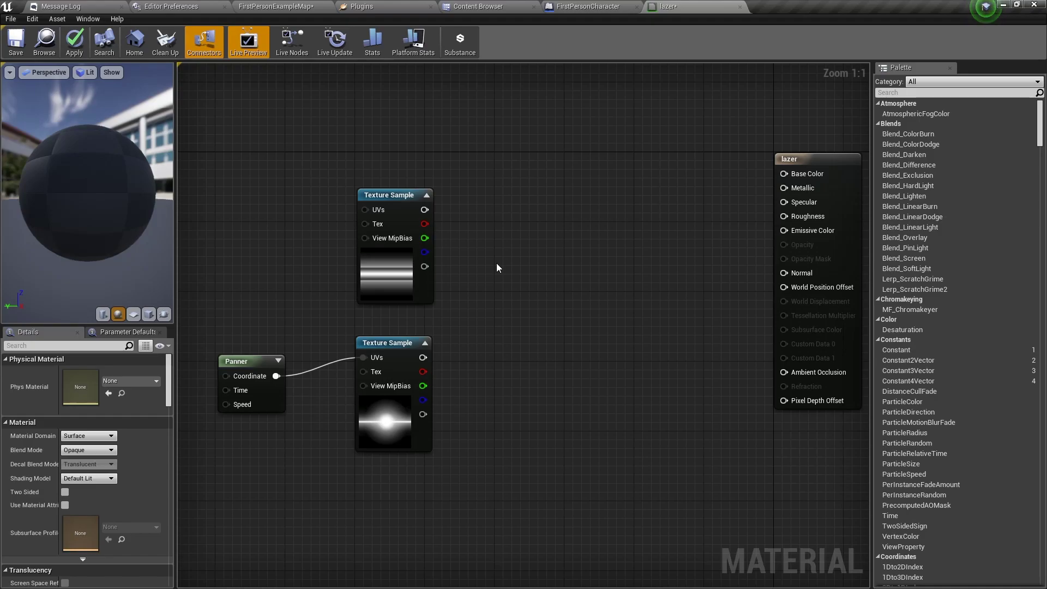
left_click(516, 242)
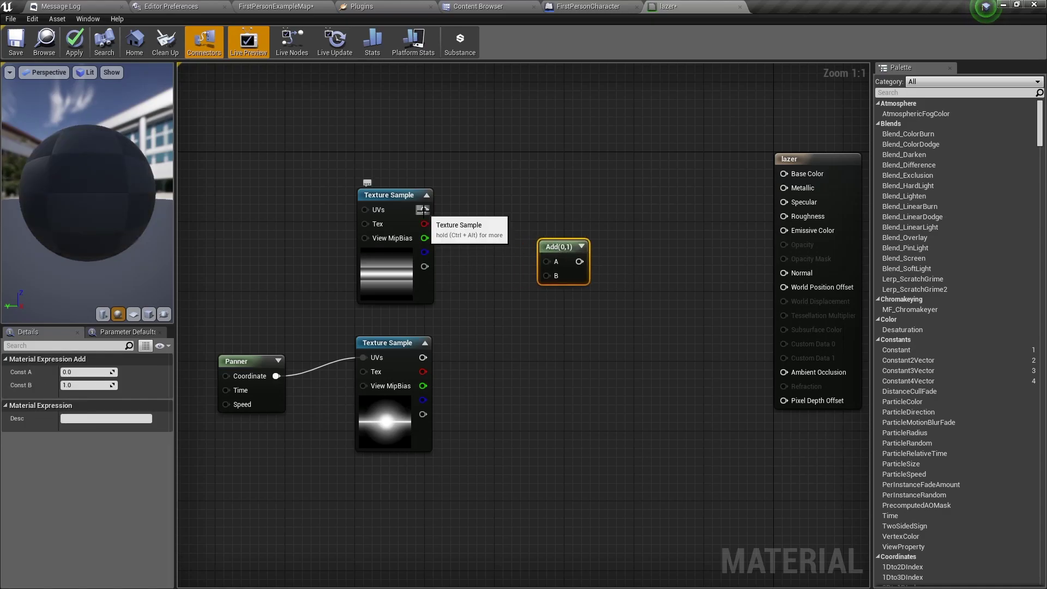
left_click_drag(423, 210, 547, 262)
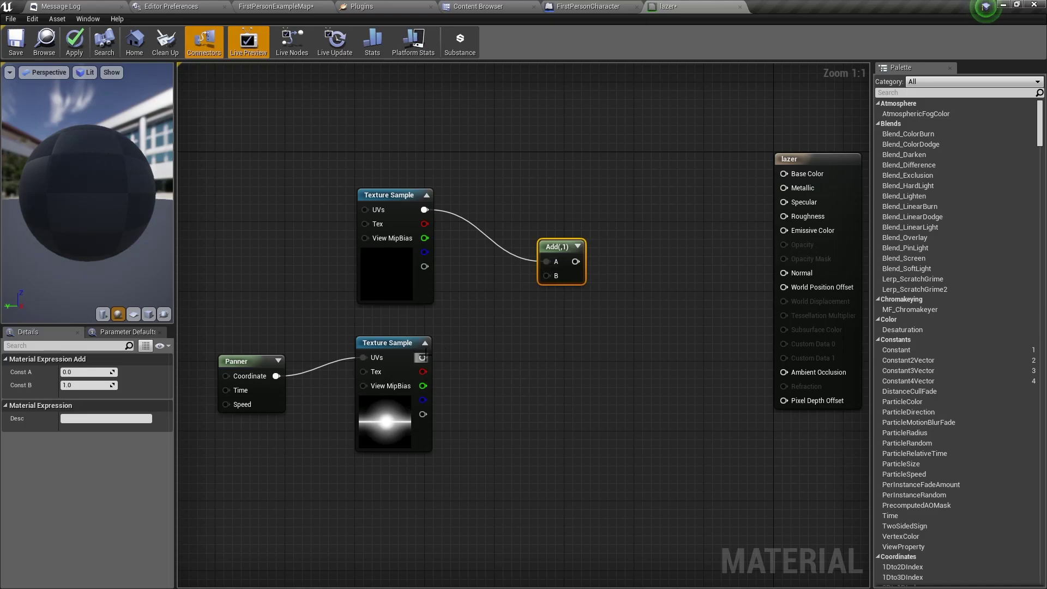
left_click_drag(423, 357, 485, 236)
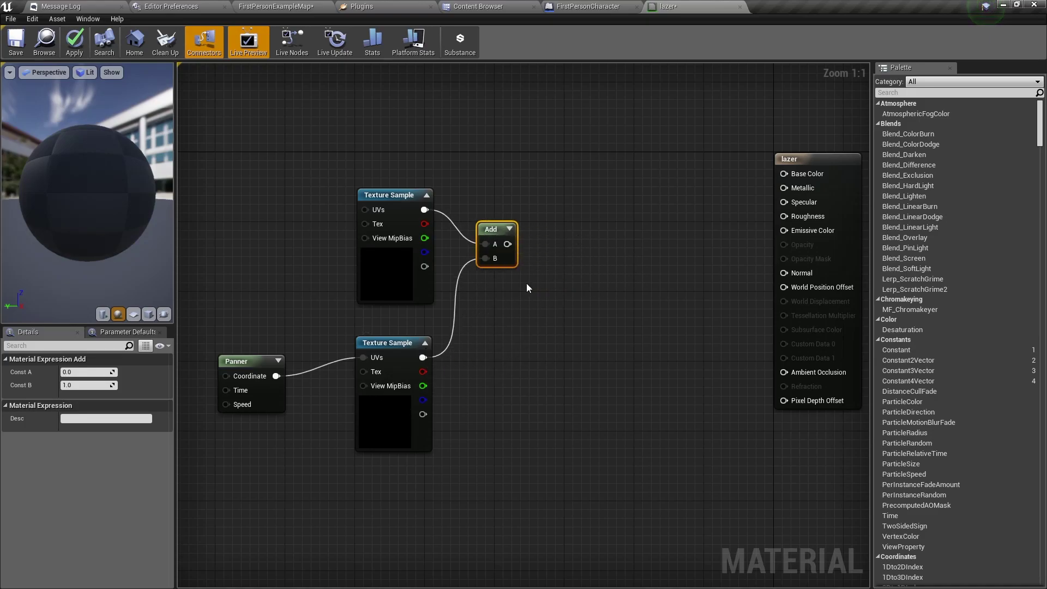
Add a Power node and connect the Add node's output to its Base input
left_click(594, 276)
right_click(594, 275)
type("sp")
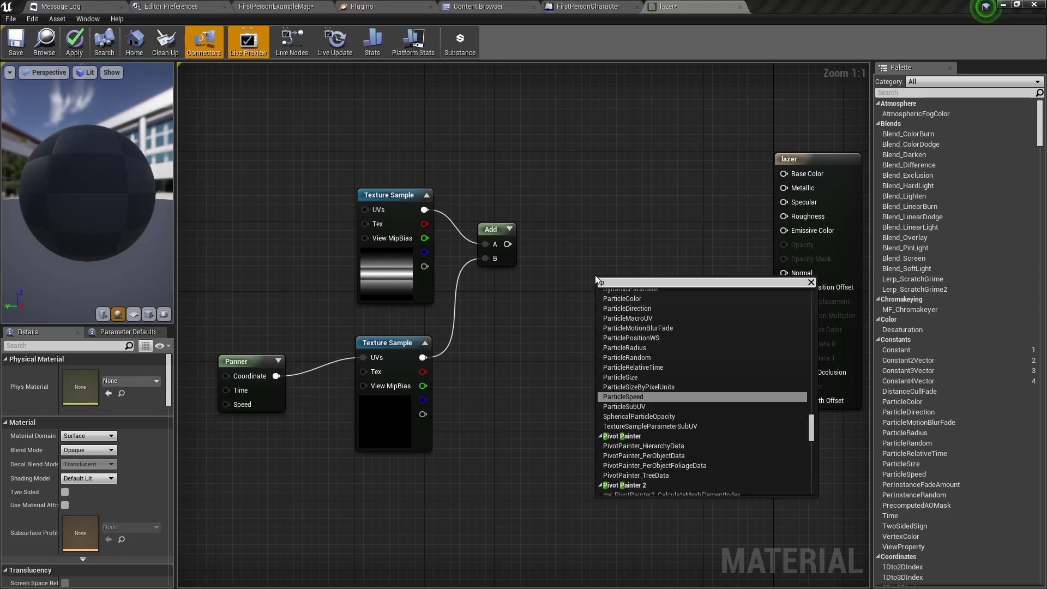
type("ower")
left_click(622, 301)
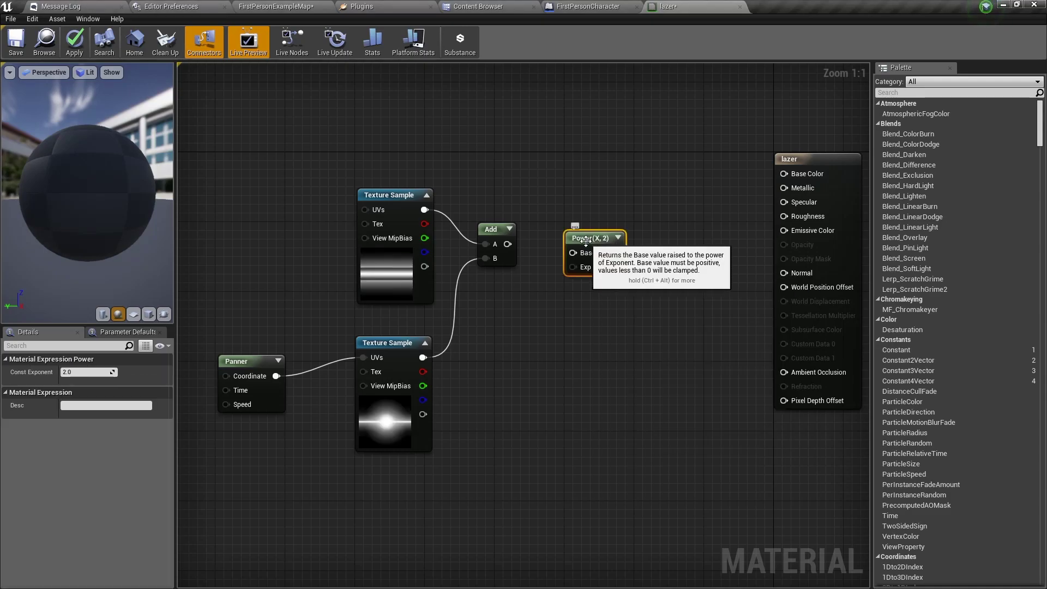
left_click_drag(507, 244, 573, 252)
key("ctrl+z")
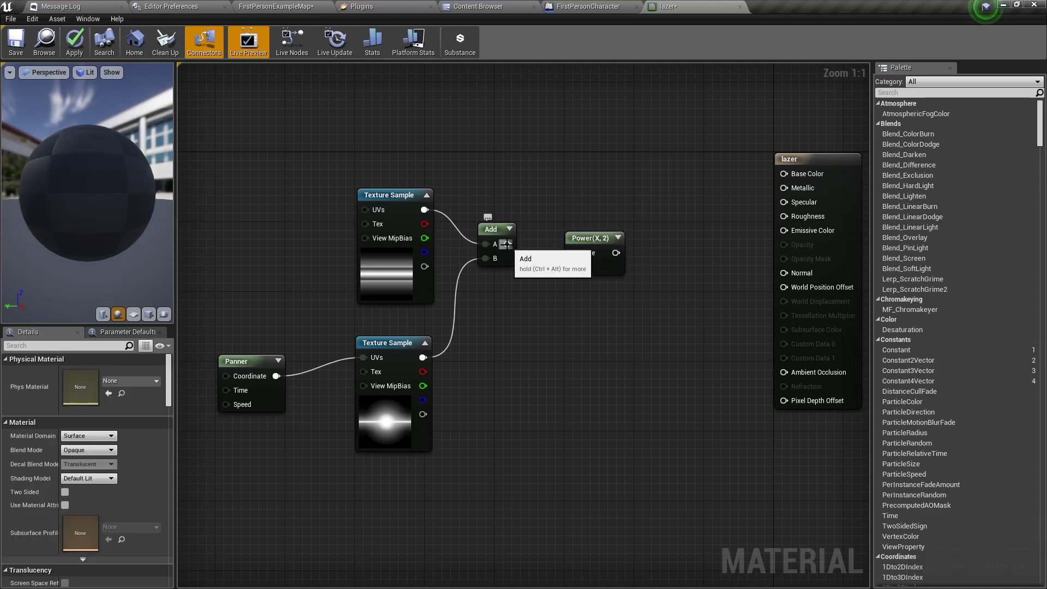
left_click_drag(508, 244, 597, 267)
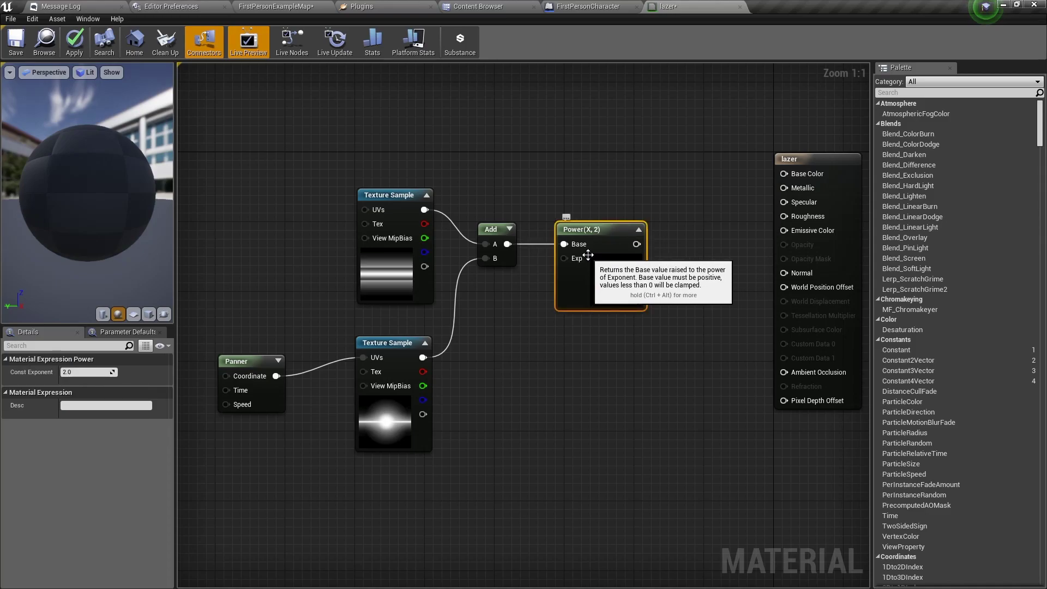
Set the Power node's Const Exponent to 3 and move the node closer to the Add node
left_click(94, 373)
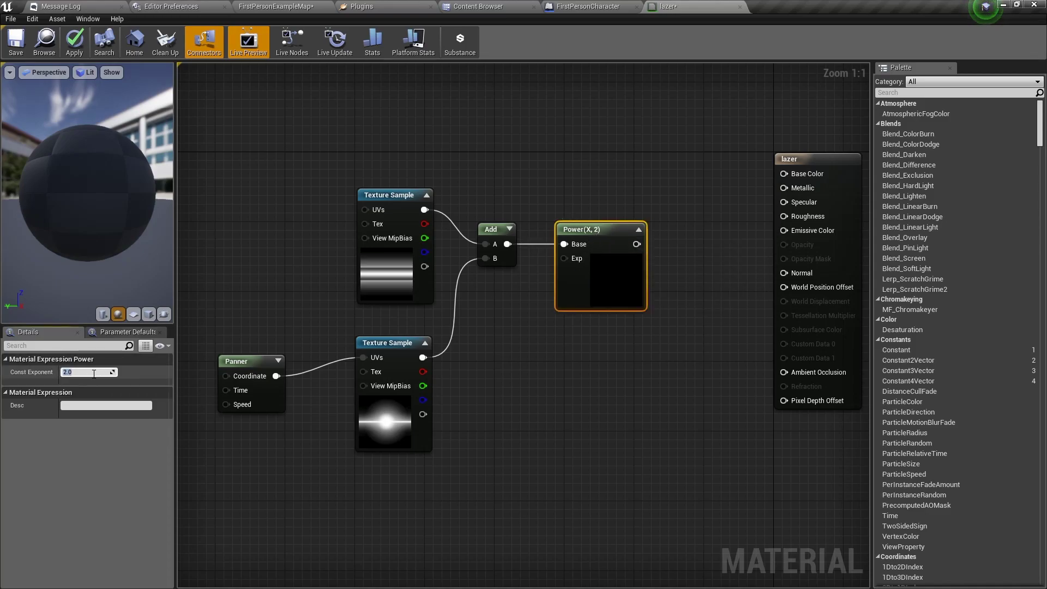
key("Return")
left_click(573, 342)
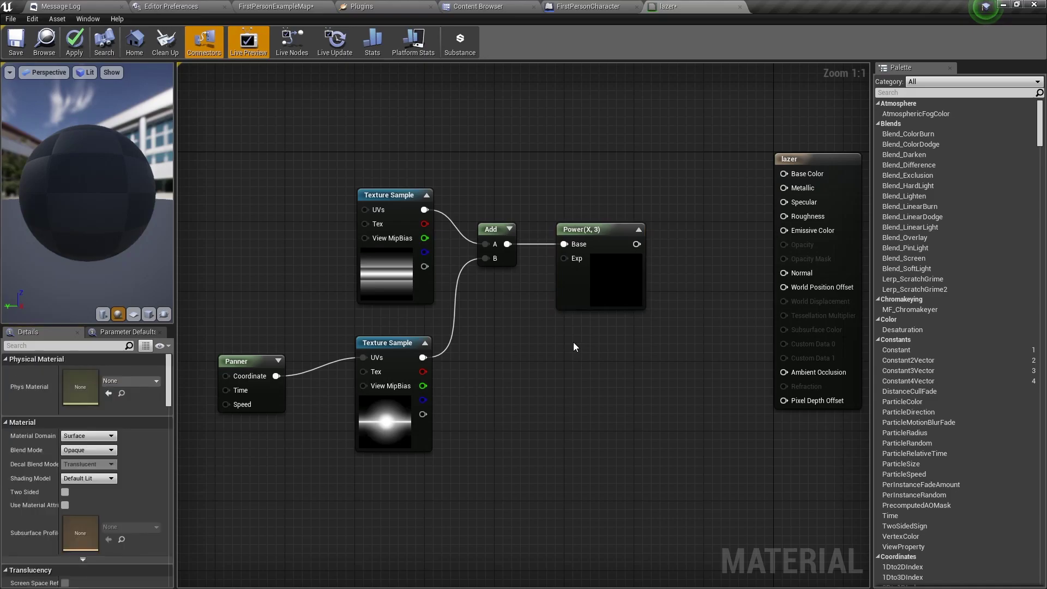
left_click_drag(605, 278, 588, 278)
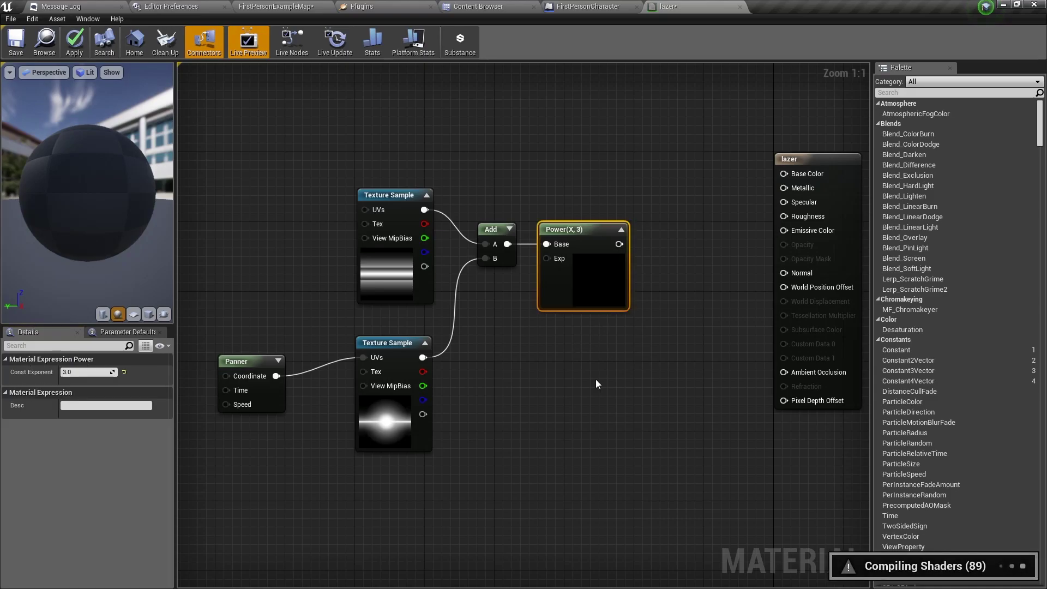
Set the lazer material's Blend Mode to Translucent
left_click(562, 381)
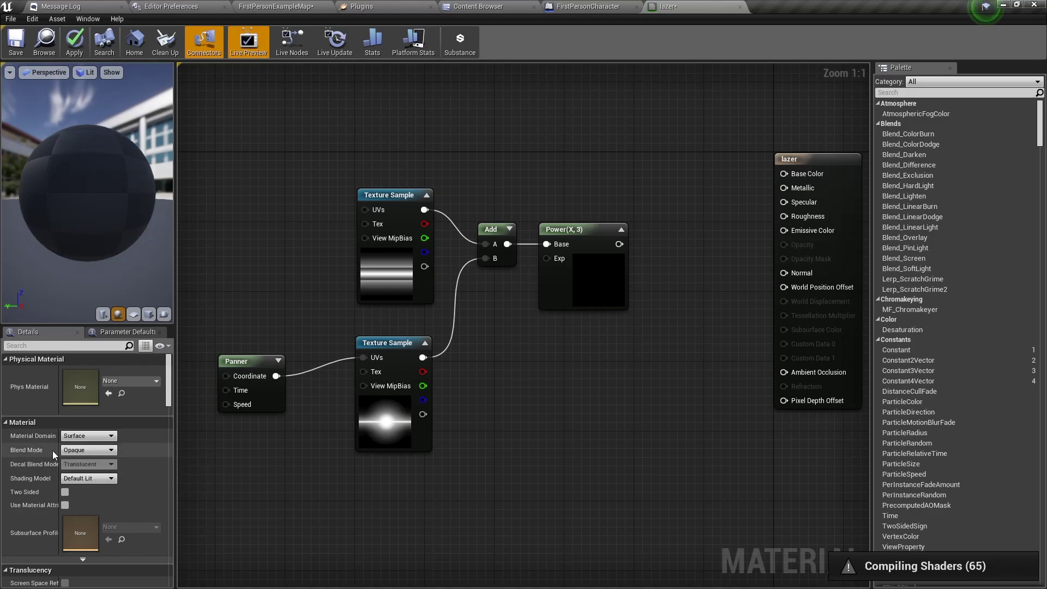
left_click(87, 450)
left_click(81, 473)
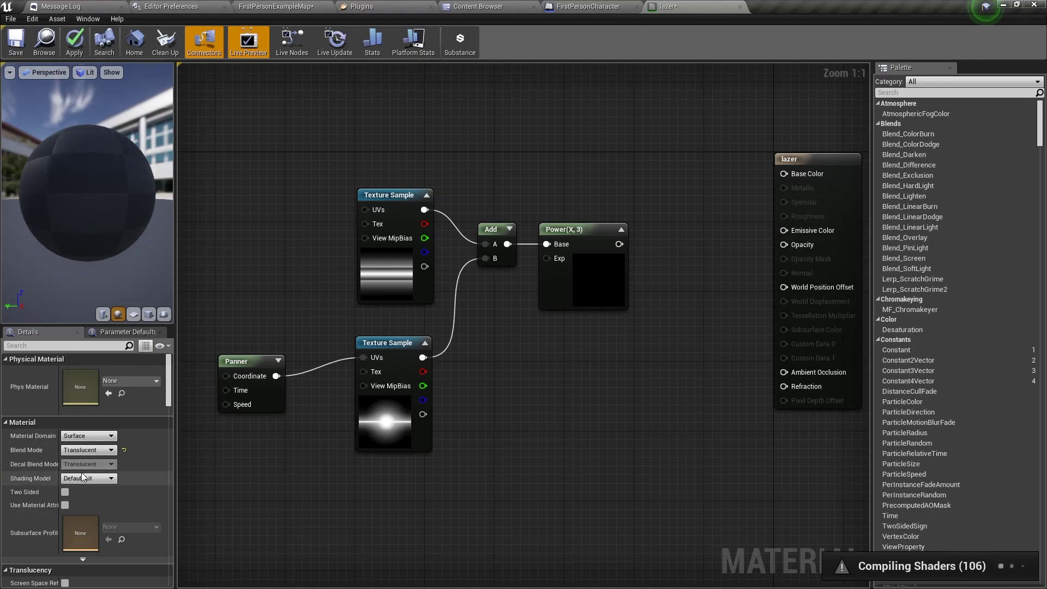
right_click_drag(411, 512, 377, 441)
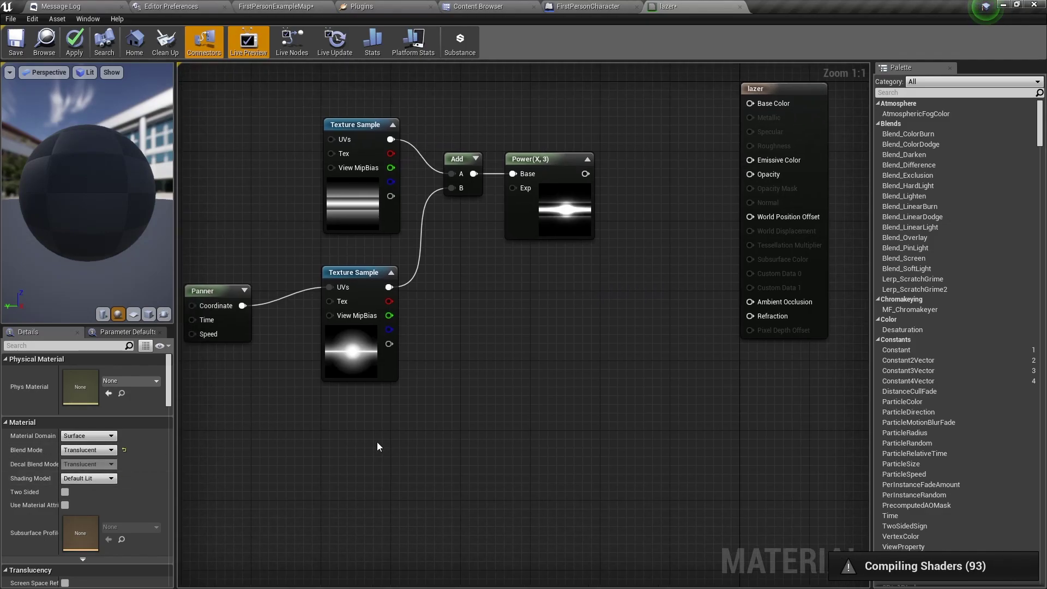
Add a Particle Color node below the BeamPulse texture sample in the material graph
right_click(414, 419)
type("part")
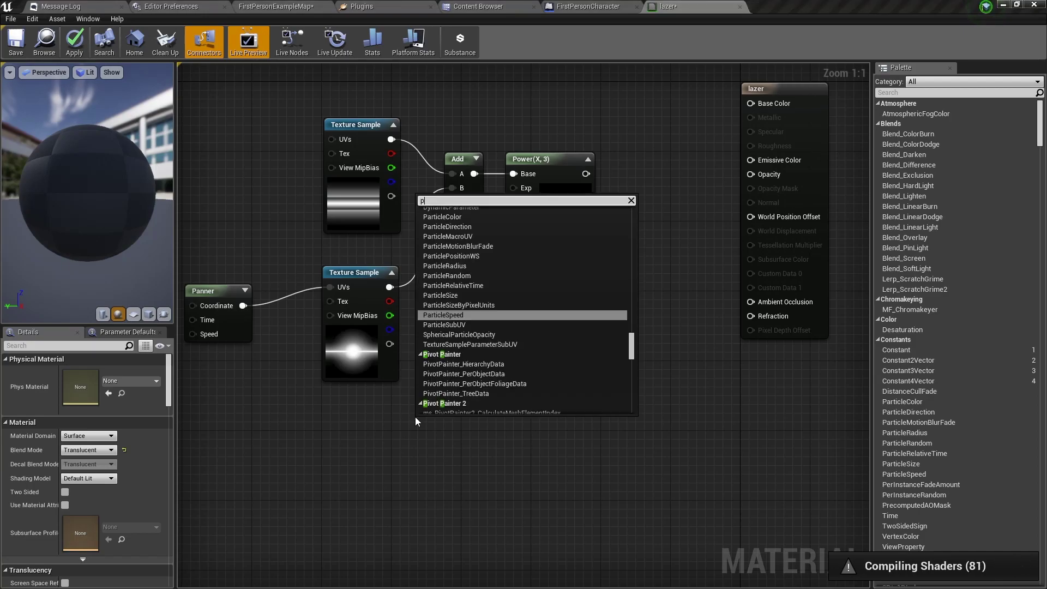
left_click(459, 317)
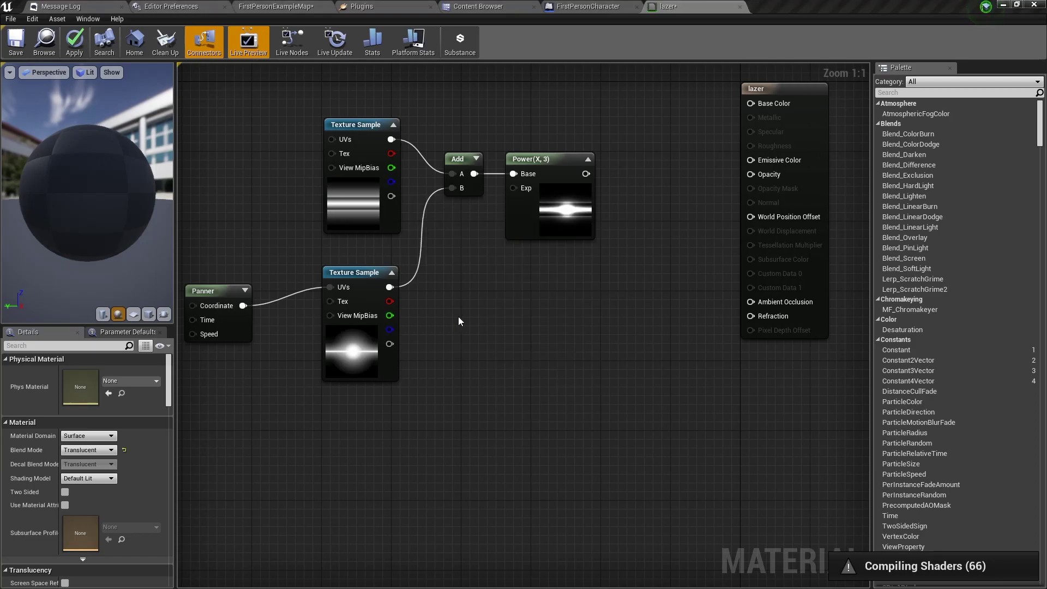
Add two Multiply nodes below the Power node and move the first one beside the Power node
left_click(605, 296)
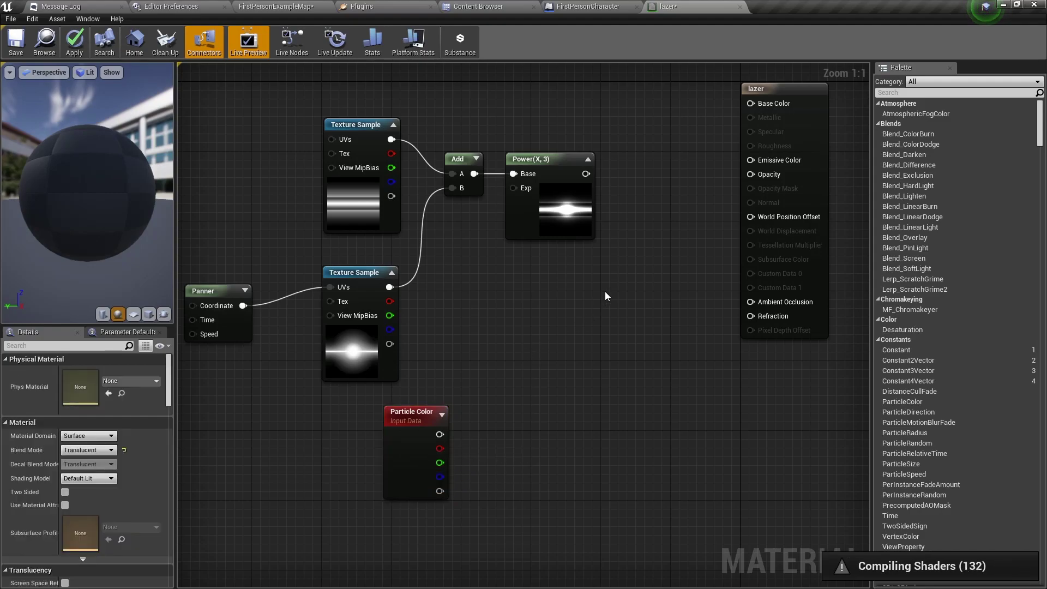
left_click(603, 298)
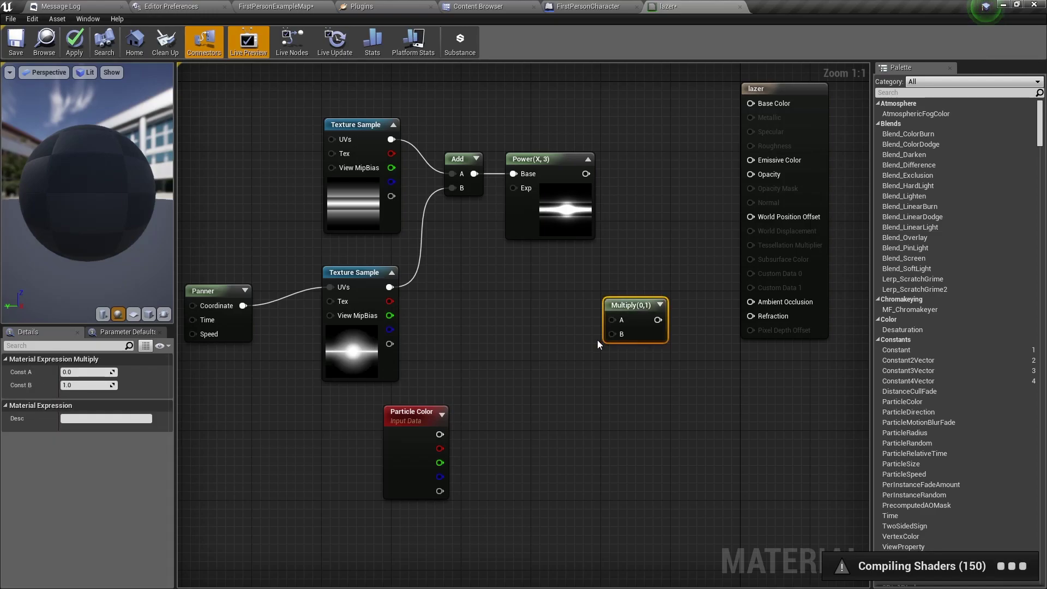
left_click(601, 381)
left_click_drag(638, 308, 653, 208)
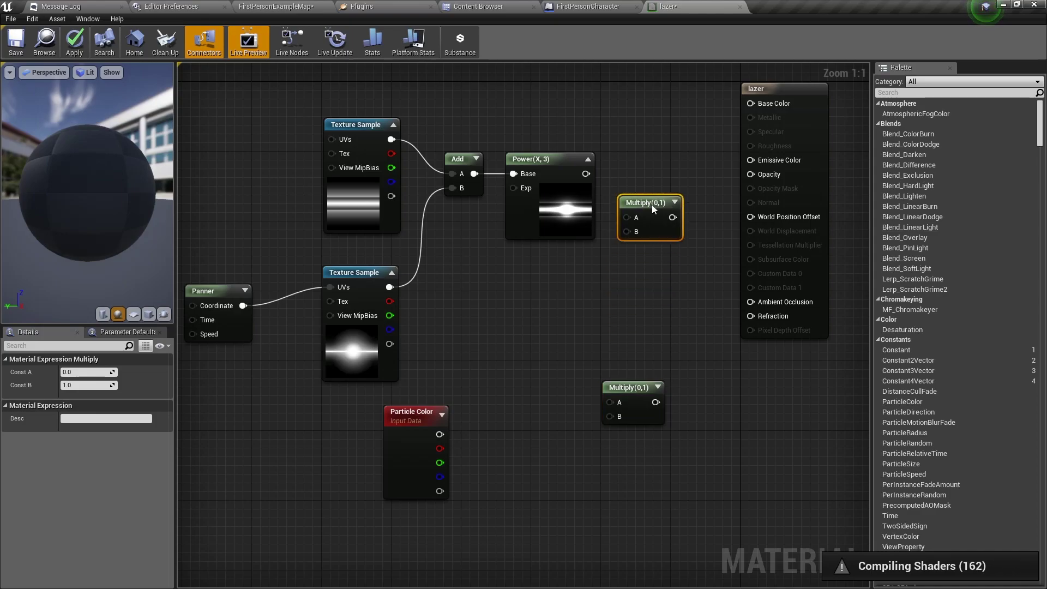
Feed the Power output into A of both Multiply nodes, and Particle Color's color and alpha outputs into the upper and lower B inputs
left_click(701, 226)
left_click_drag(585, 174, 629, 217)
left_click_drag(585, 173, 682, 333)
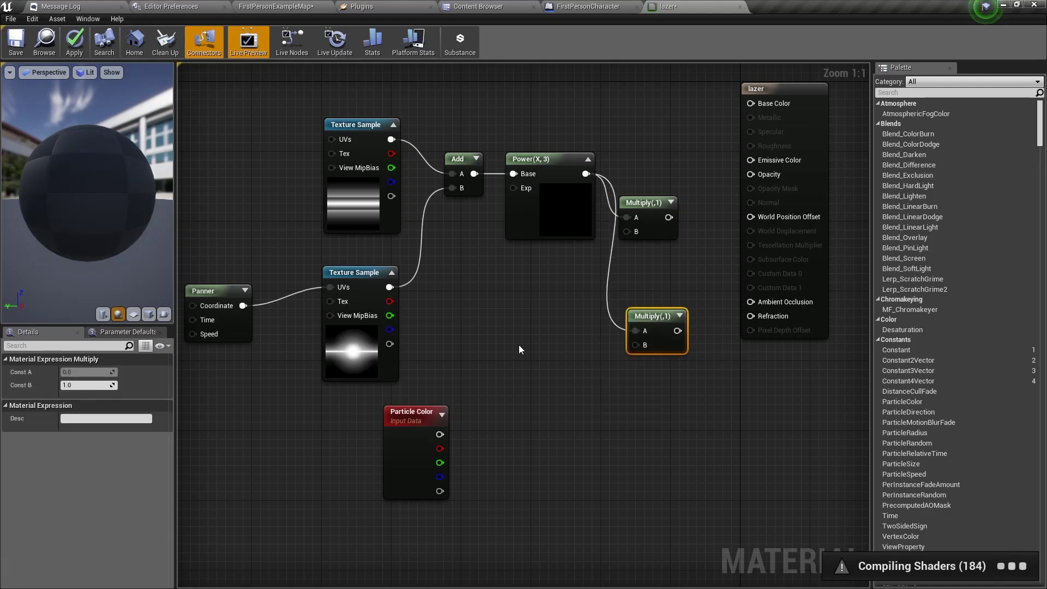
left_click_drag(409, 431, 627, 234)
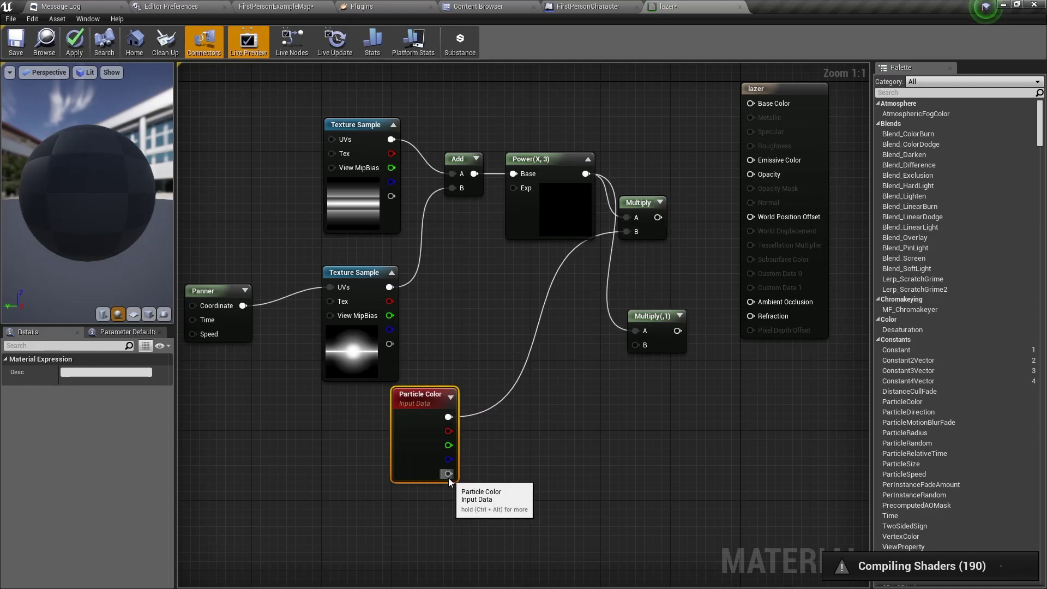
left_click_drag(447, 473, 638, 345)
Connect the upper Multiply to Emissive Color and the lower Multiply to Opacity, and apply the material
right_click_drag(646, 262, 601, 326)
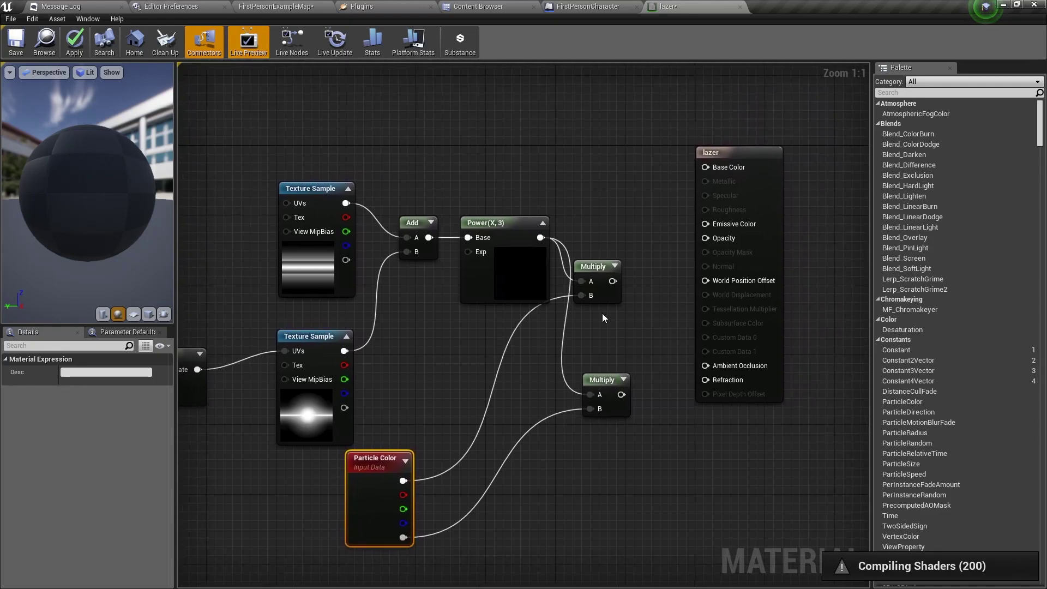
left_click_drag(611, 281, 706, 224)
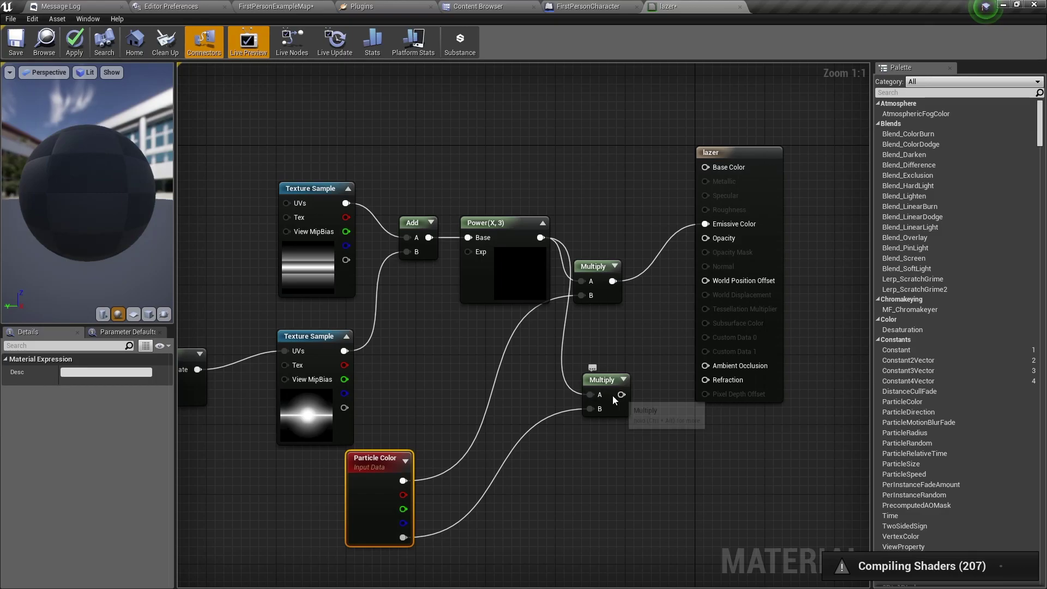
left_click_drag(621, 395, 708, 238)
scroll(295, 194, "down", 2)
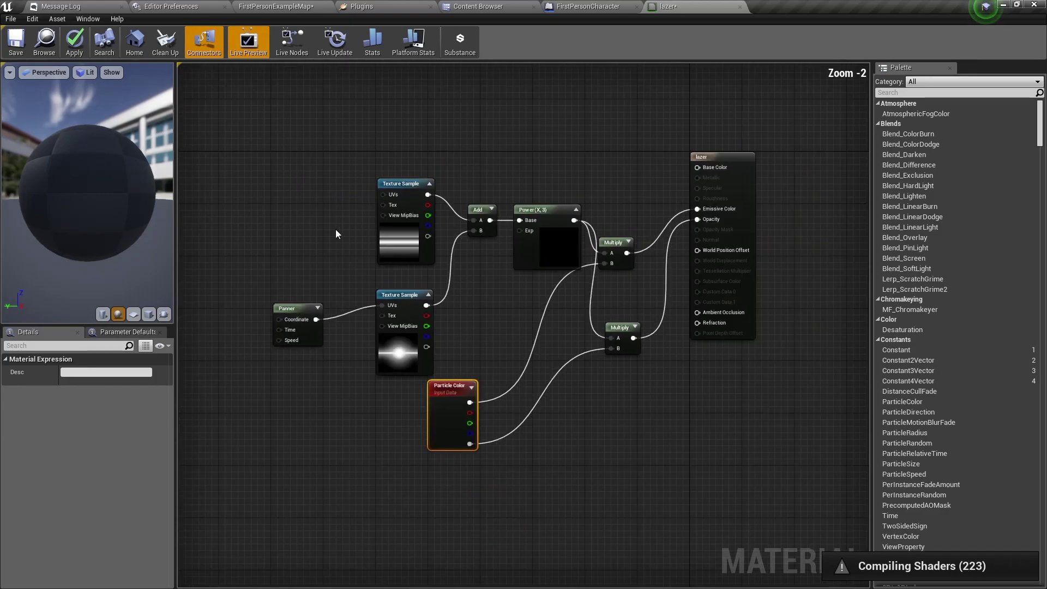
left_click(74, 45)
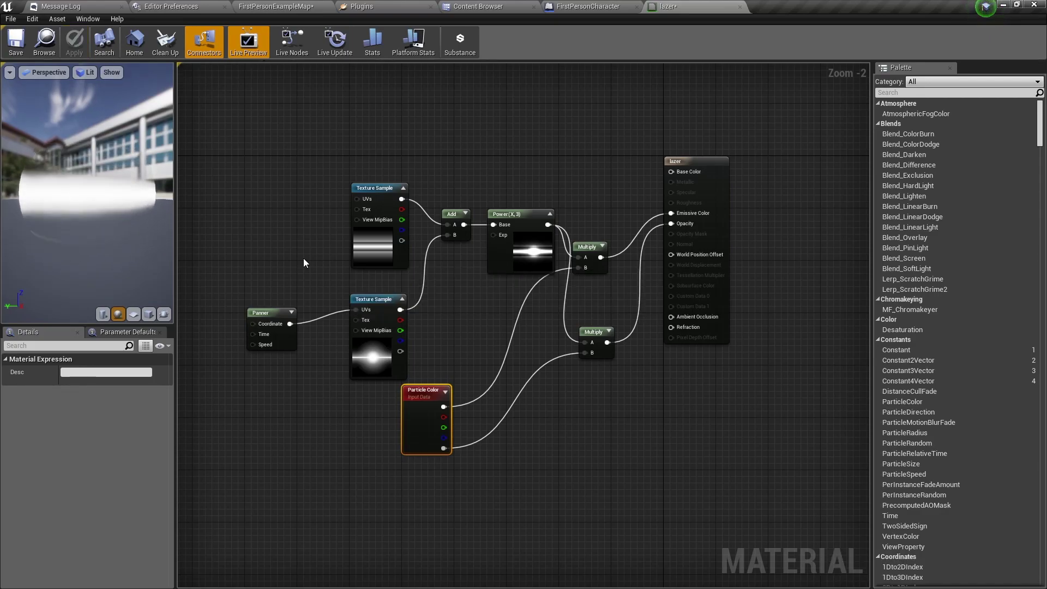
Create a particle system named lazer1 in the FirstPersonBP folder and open it for editing
left_click(486, 7)
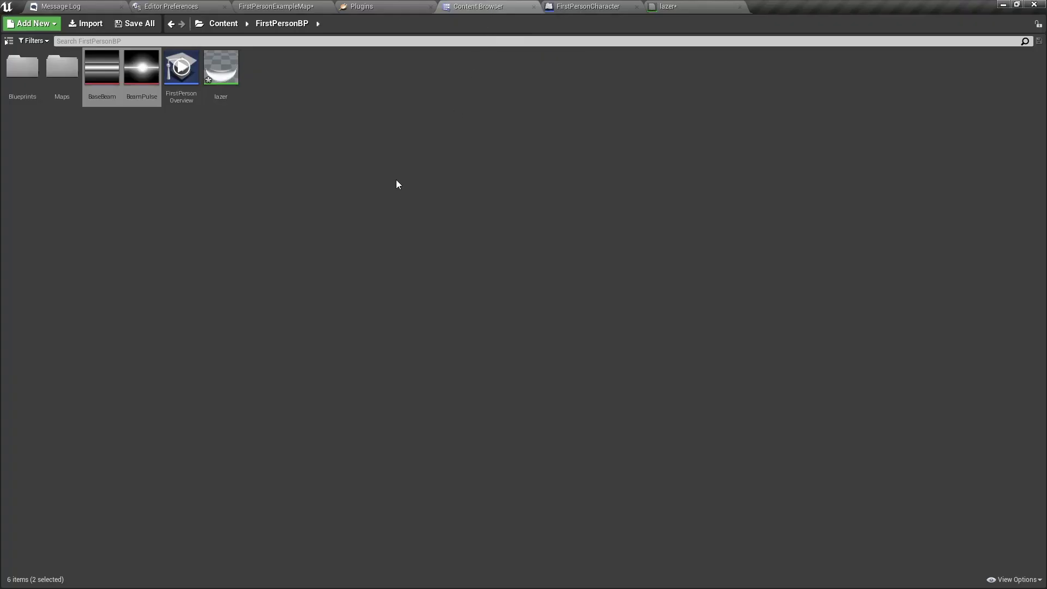
right_click(358, 166)
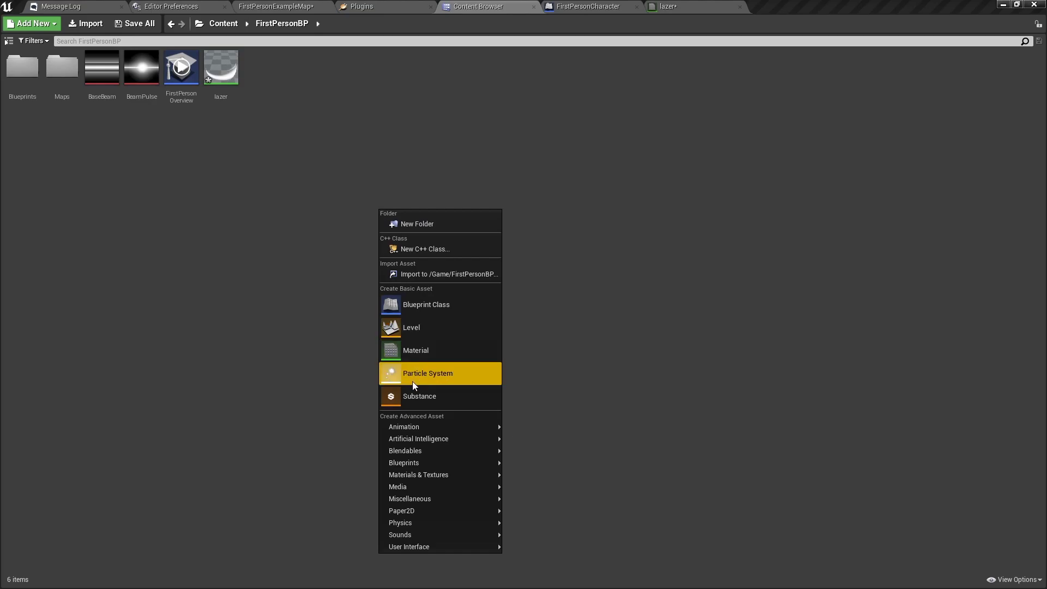
left_click(447, 377)
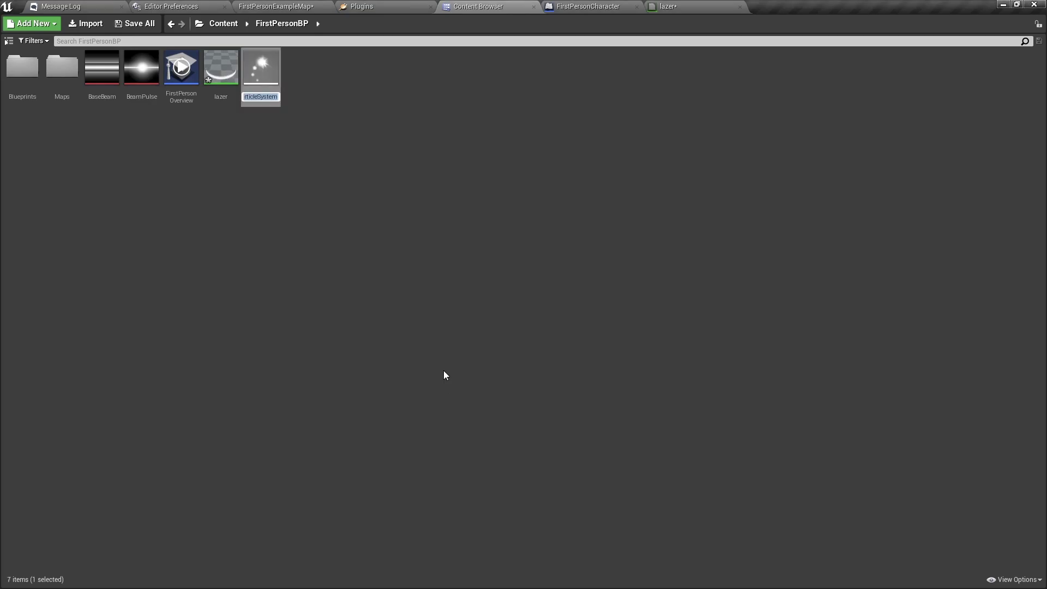
type("lazer1")
key("Return")
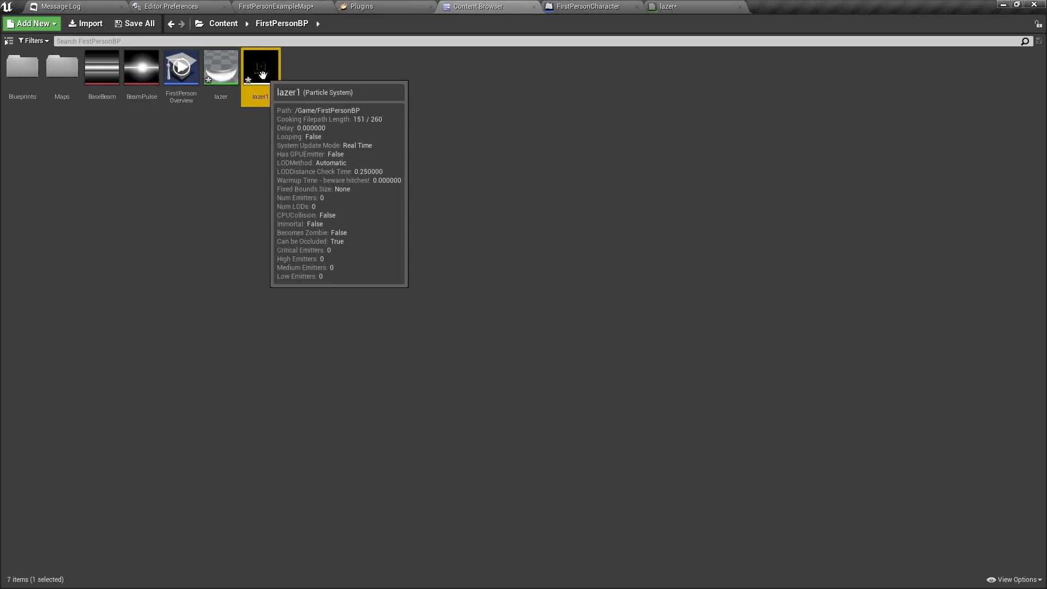
double_click(263, 74)
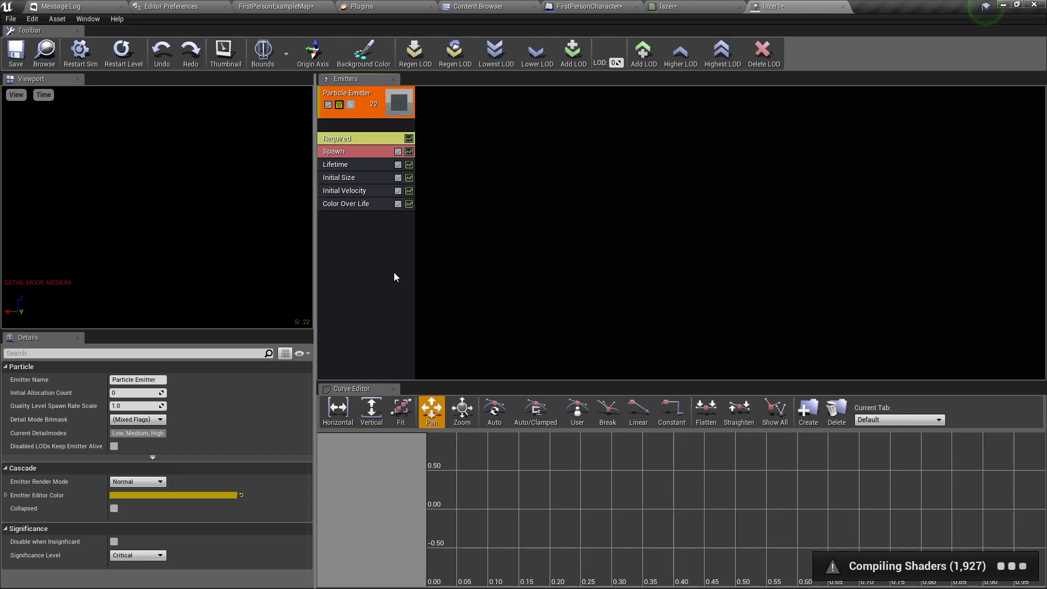
Delete the Color Over Life and Initial Velocity modules from the particle emitter
left_click(367, 204)
right_click(367, 204)
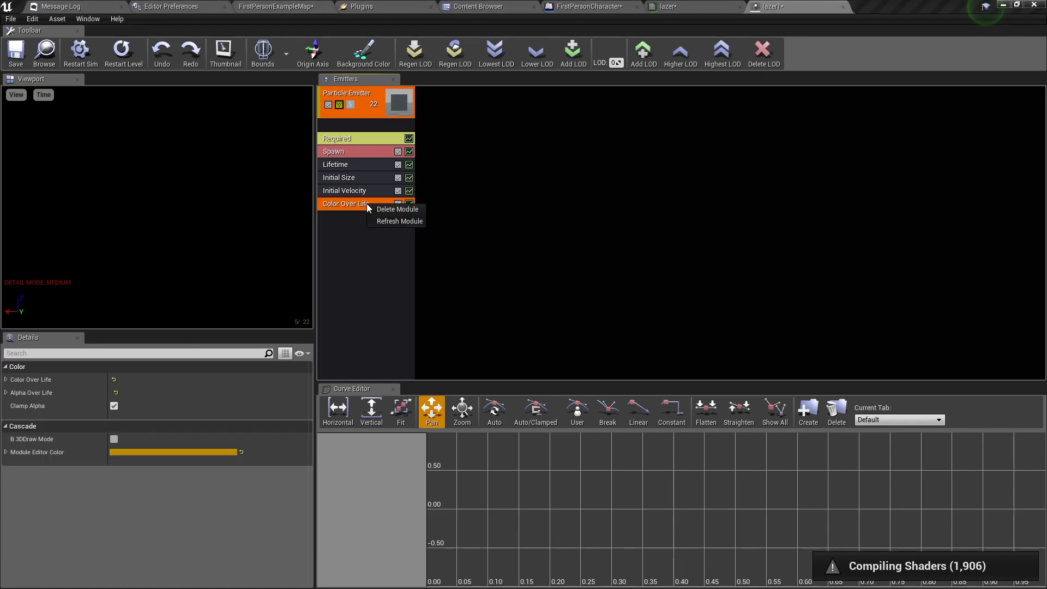
left_click(387, 209)
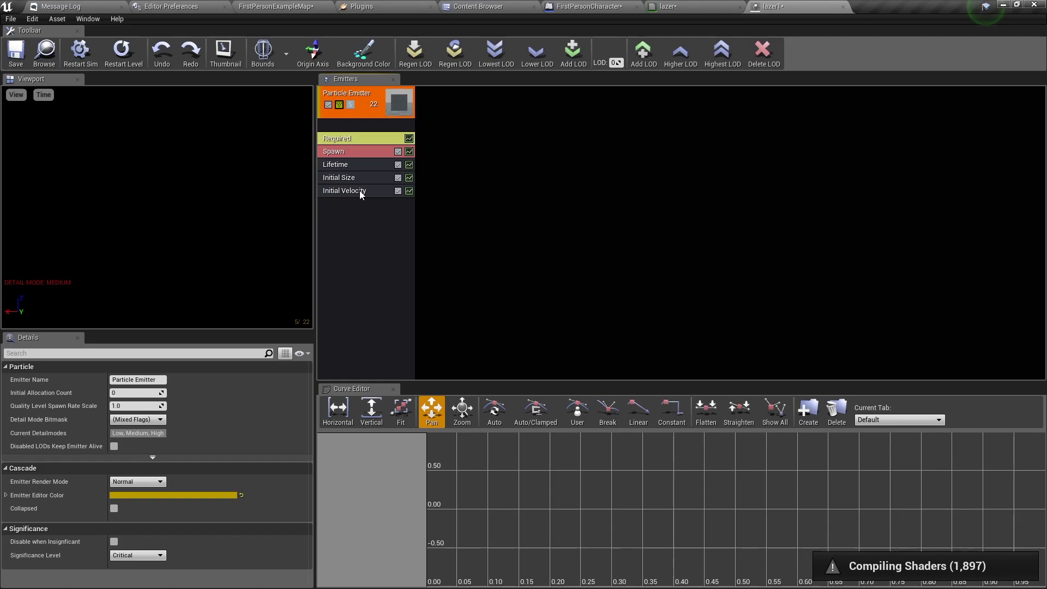
right_click(358, 191)
left_click(377, 195)
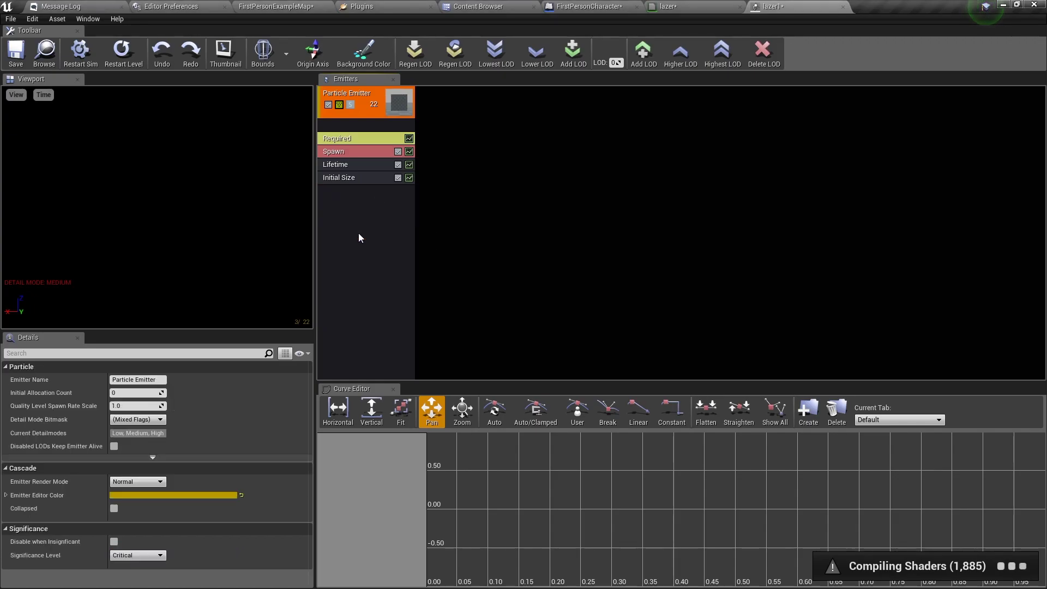
Add Beam Data as the emitter's type data and add an Initial Color module
right_click(358, 216)
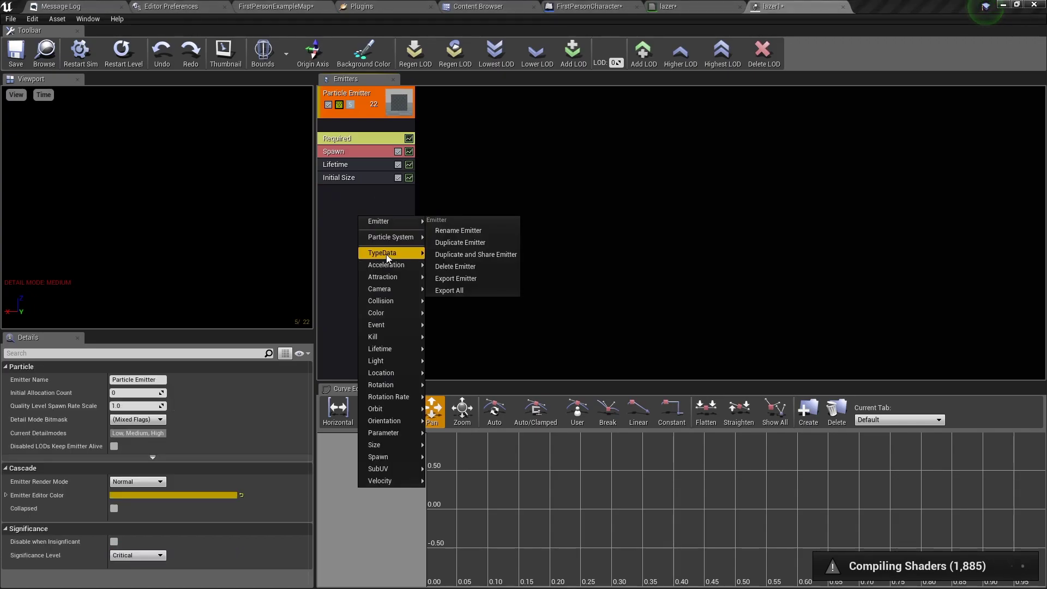
mouse_move(400, 254)
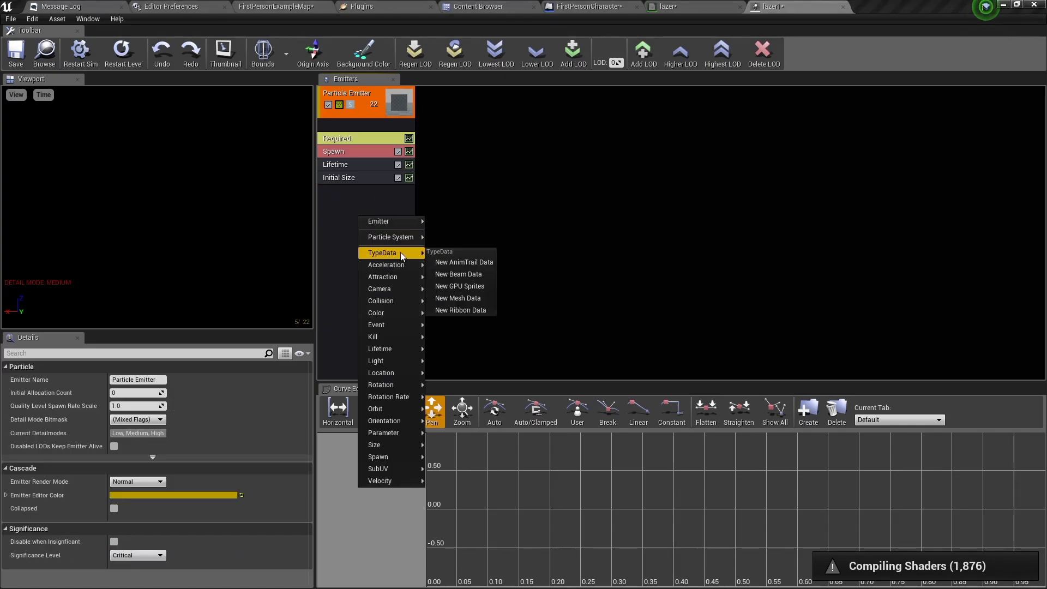
left_click(477, 276)
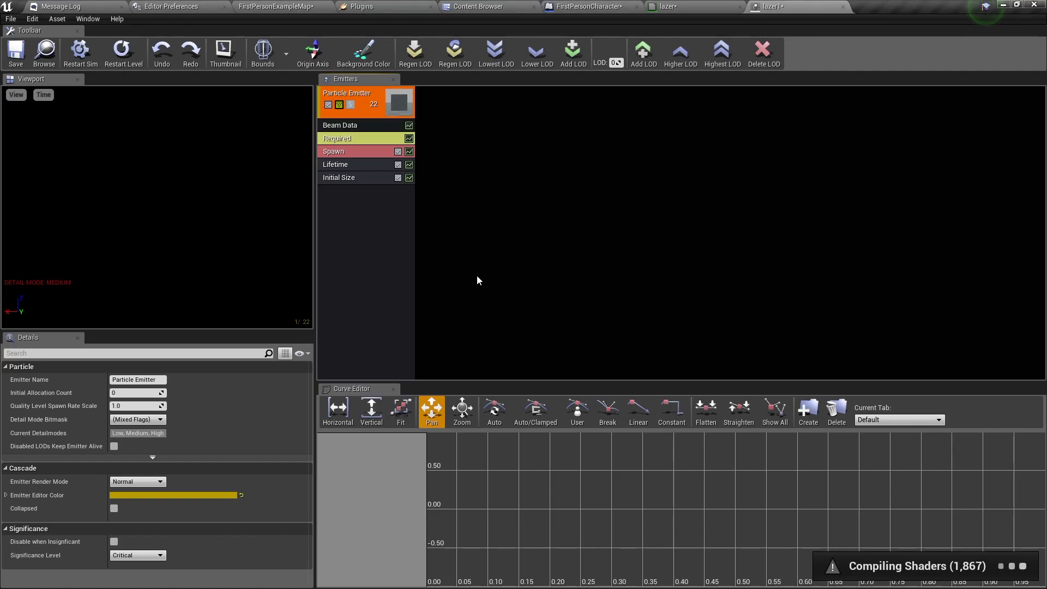
right_click(354, 220)
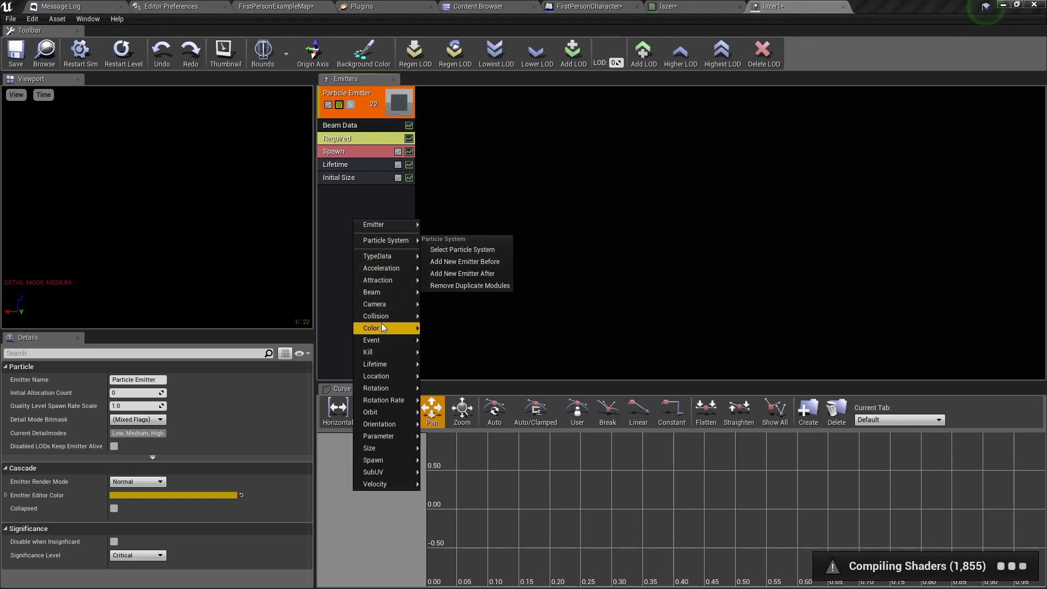
mouse_move(383, 327)
left_click(454, 326)
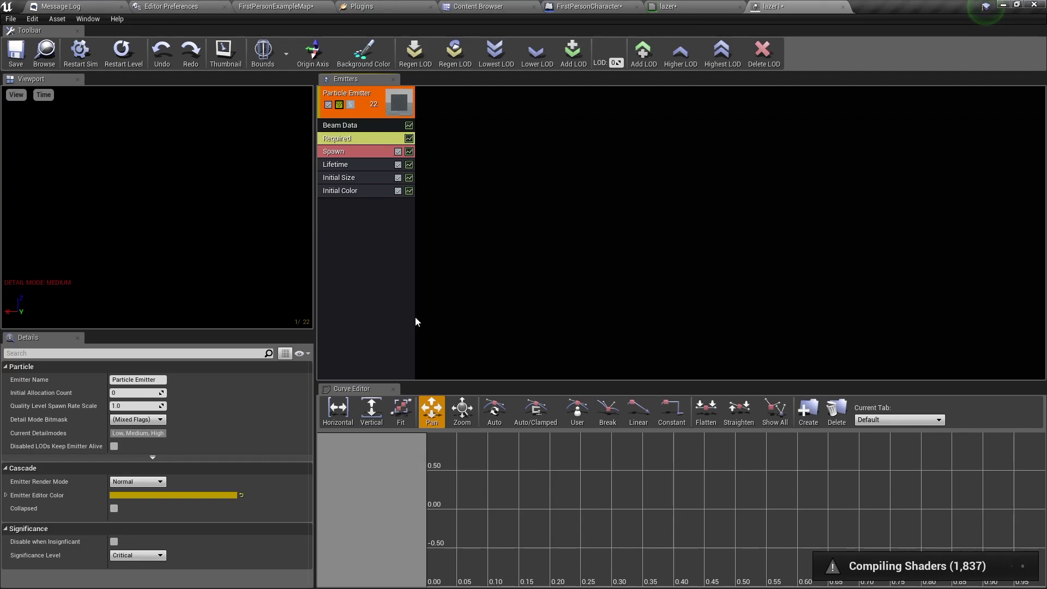
Add the Source and Target beam modules to the particle emitter
right_click(348, 215)
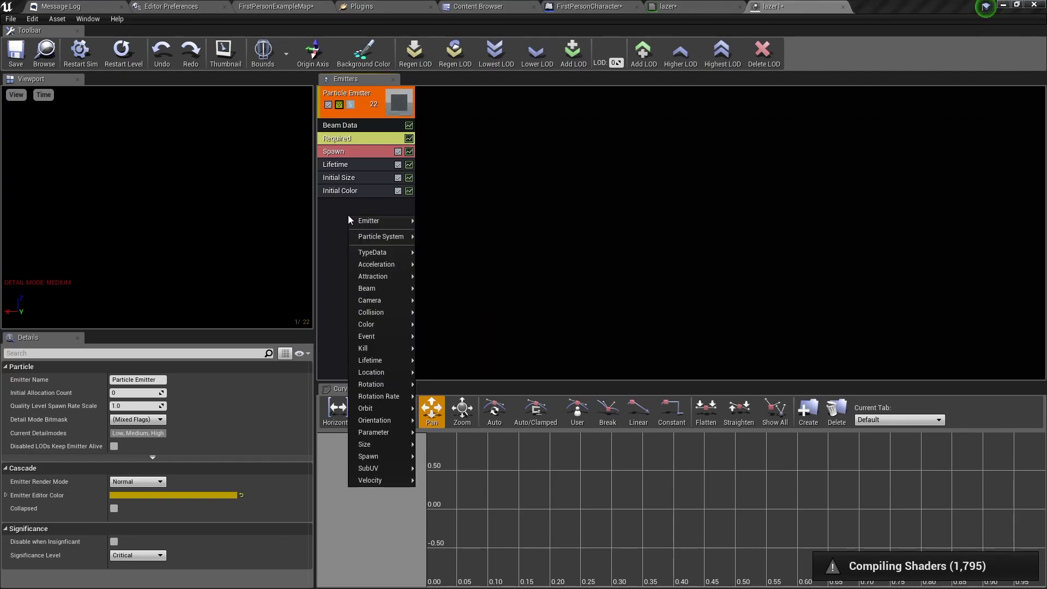
mouse_move(396, 285)
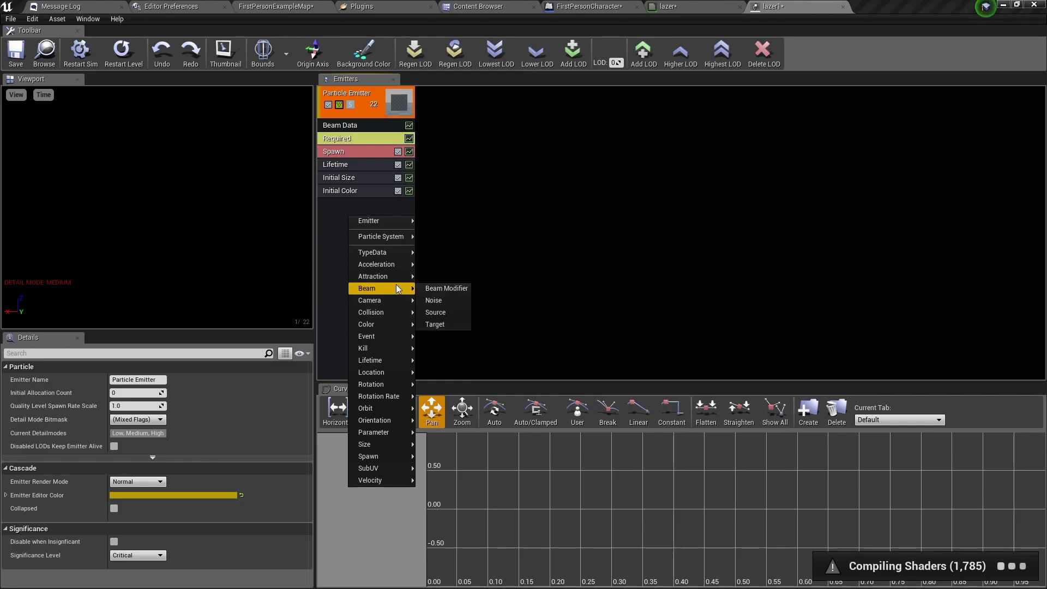
left_click(445, 310)
right_click(349, 263)
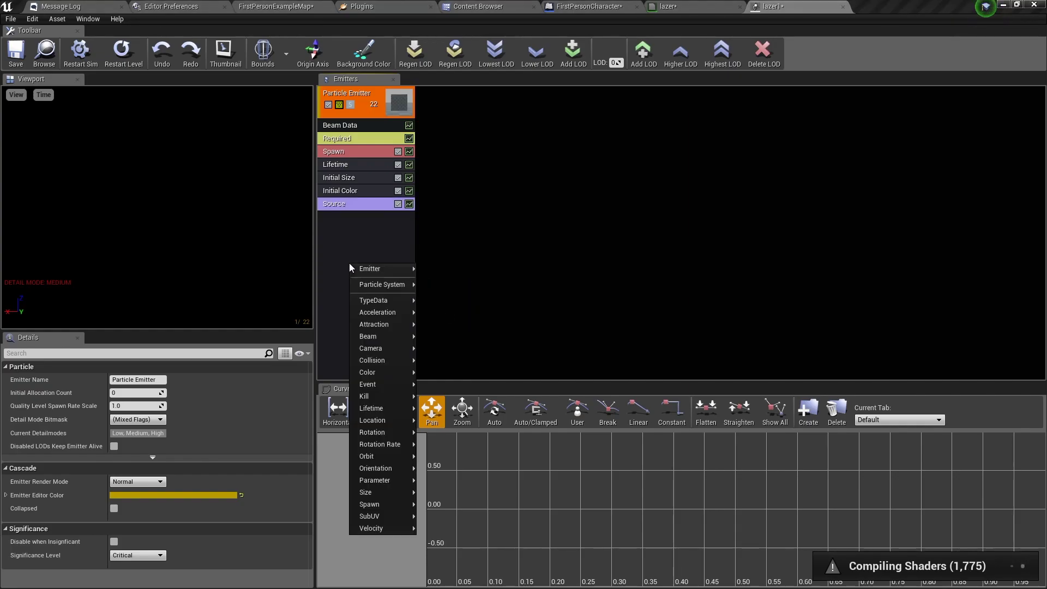
mouse_move(384, 336)
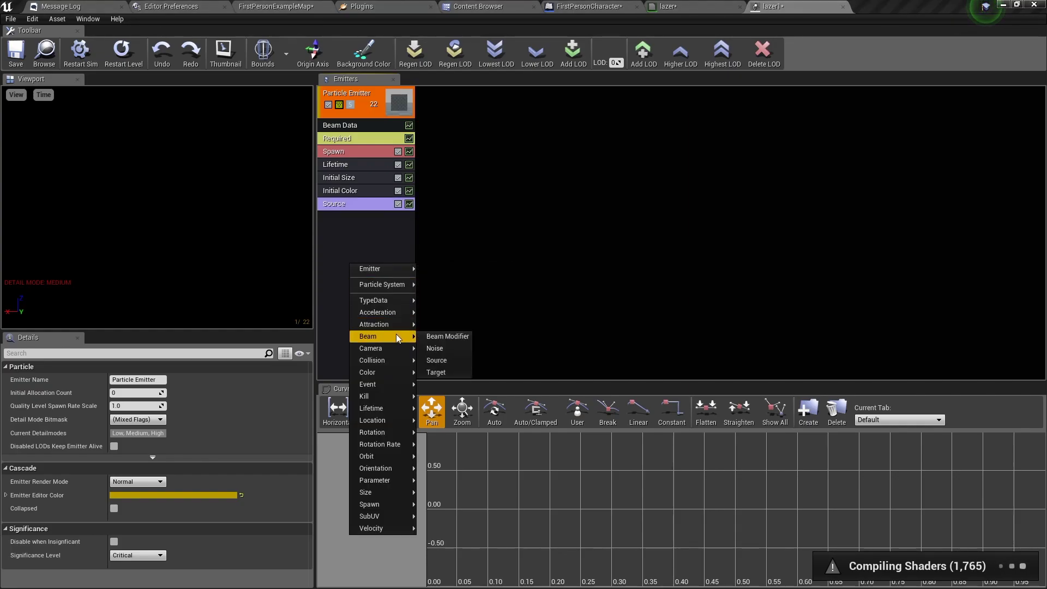
left_click(446, 371)
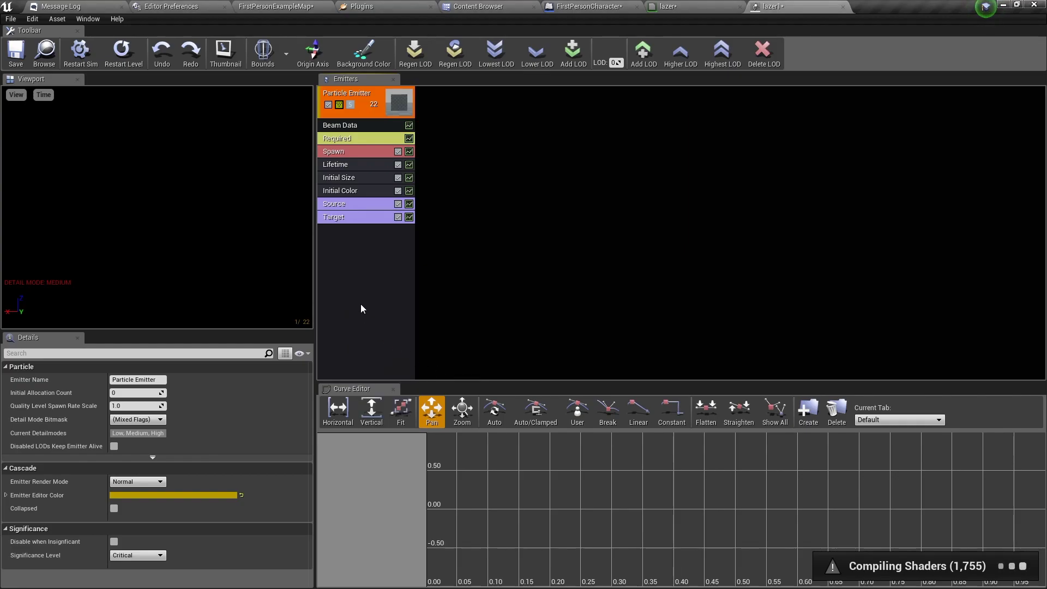
Set the Target module's Target Method and the Source module's Source Method to User Set
left_click(349, 217)
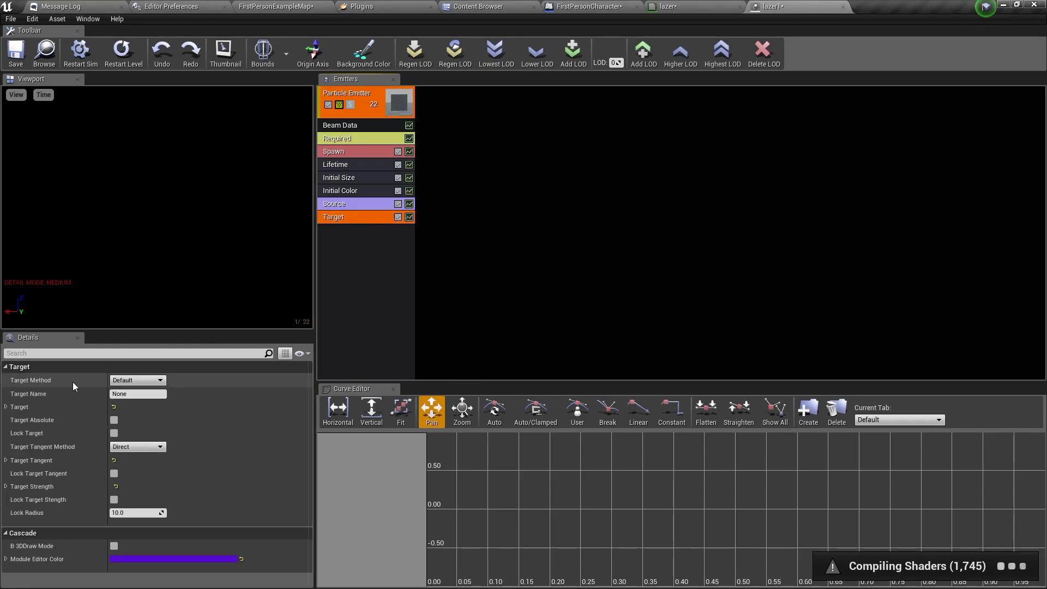
left_click(134, 382)
left_click(131, 397)
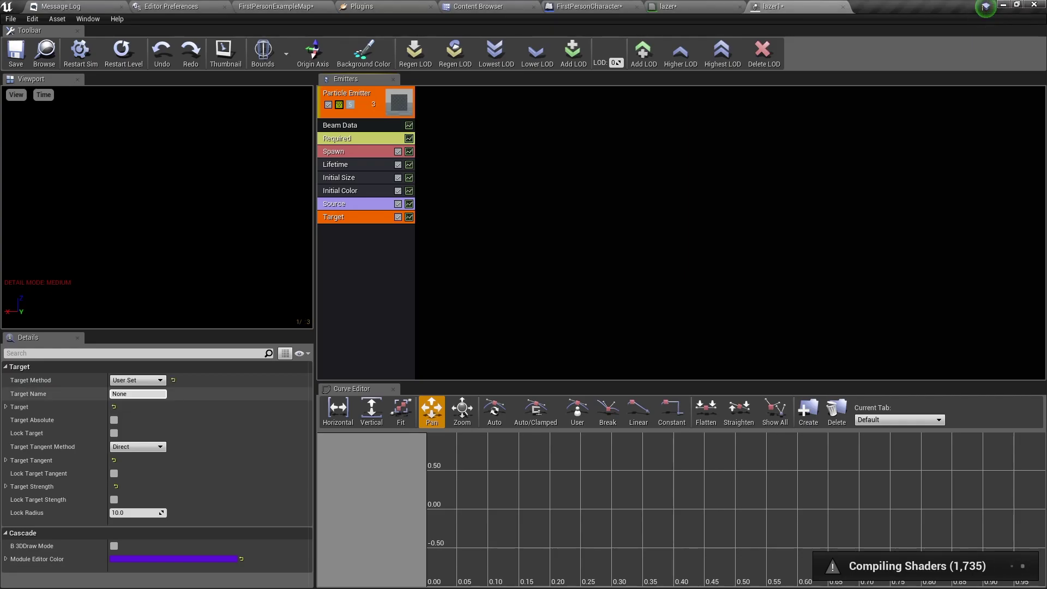
left_click(349, 206)
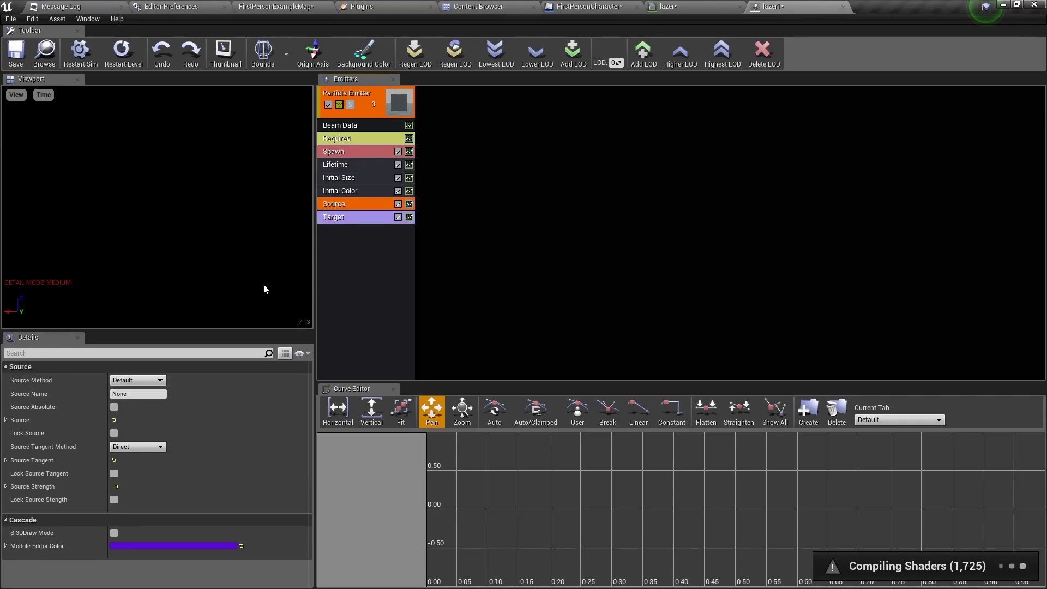
left_click(140, 383)
left_click(131, 396)
Set the Initial Color module's constant start color to cyan, with red 0.0, green about 0.895 and blue 1.0
left_click(365, 192)
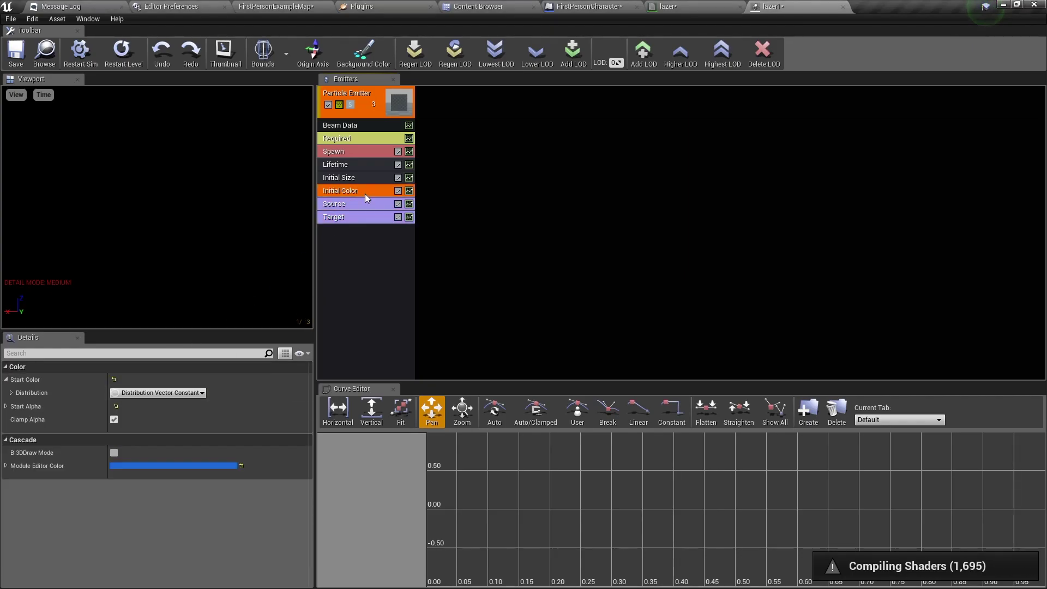
left_click(12, 393)
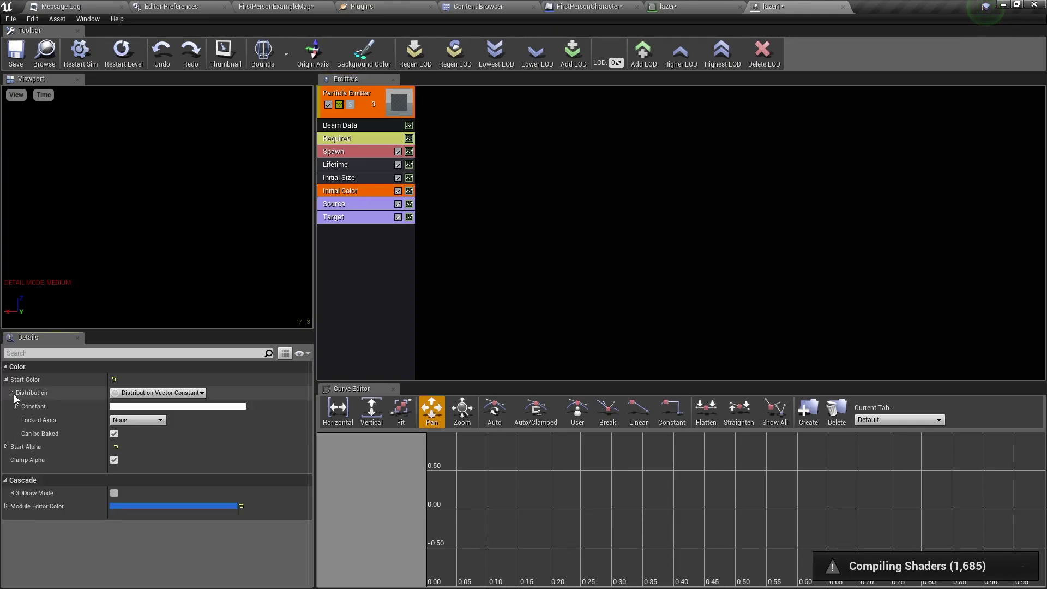
left_click(118, 406)
left_click(178, 386)
left_click_drag(178, 383, 129, 382)
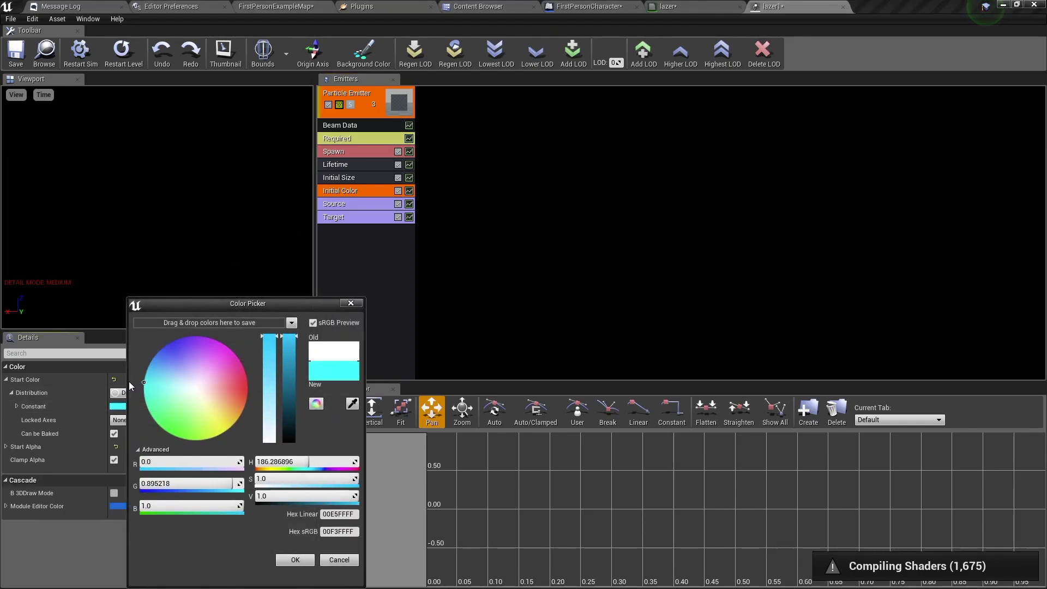
left_click(293, 561)
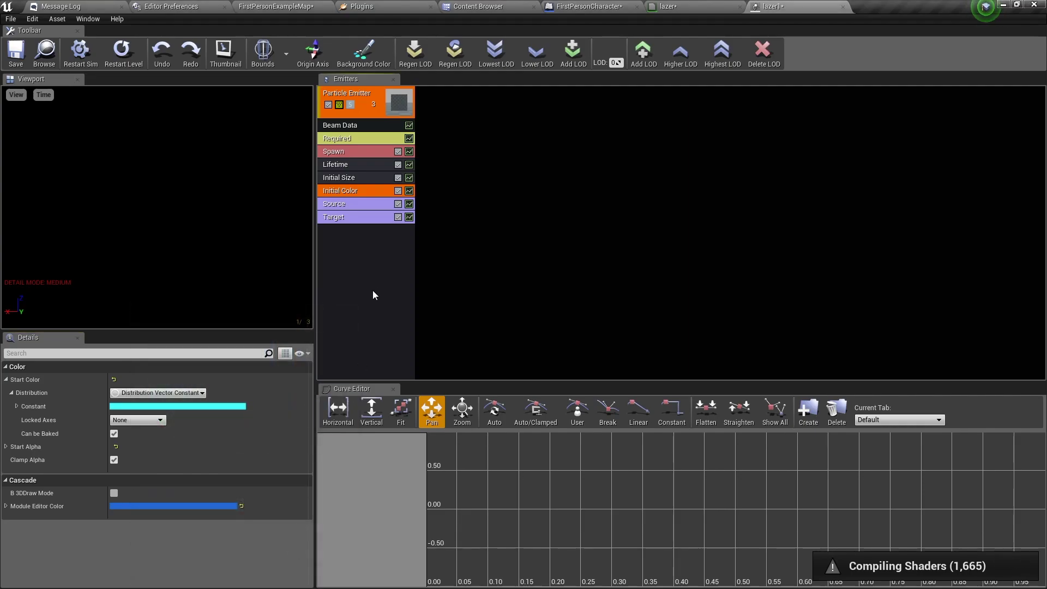
Assign the lazer material to the particle emitter in its Required module
left_click(375, 261)
left_click(359, 140)
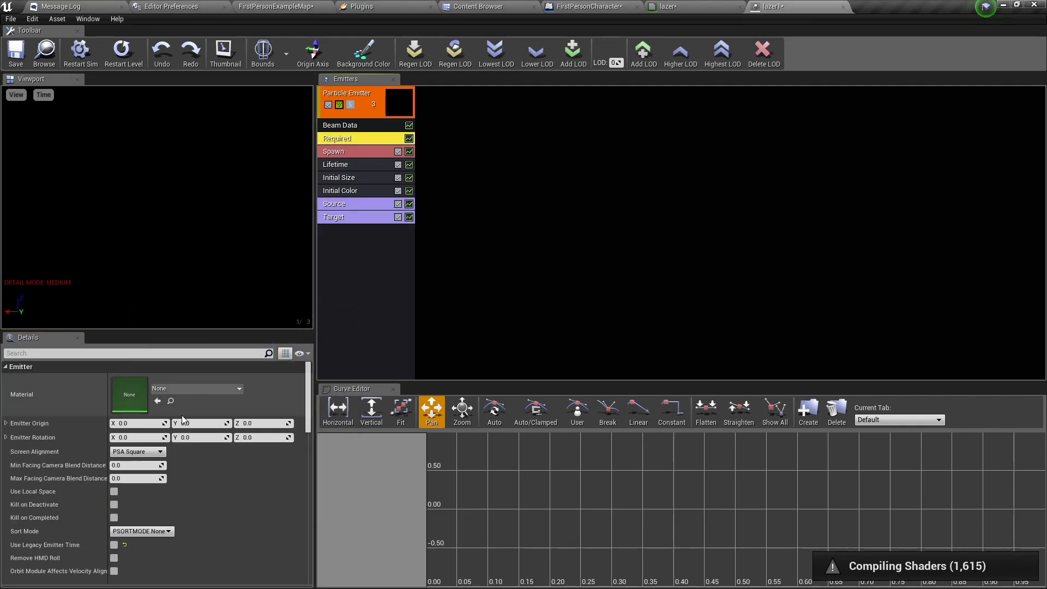
left_click(185, 389)
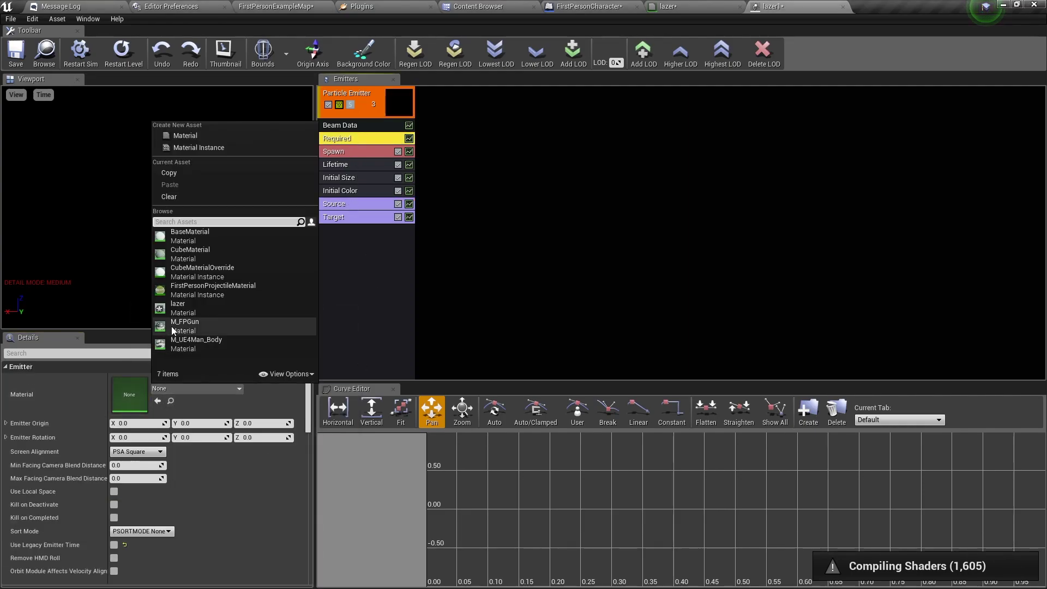
left_click(194, 307)
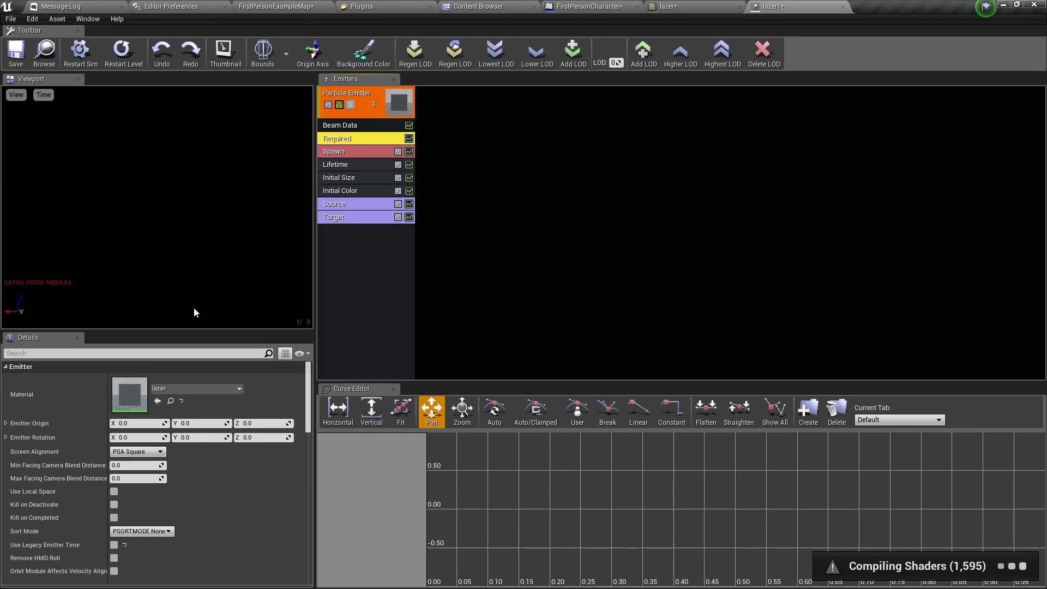
Set the Beam Data speed to 5000 and save the lazer1 particle system
left_click(360, 127)
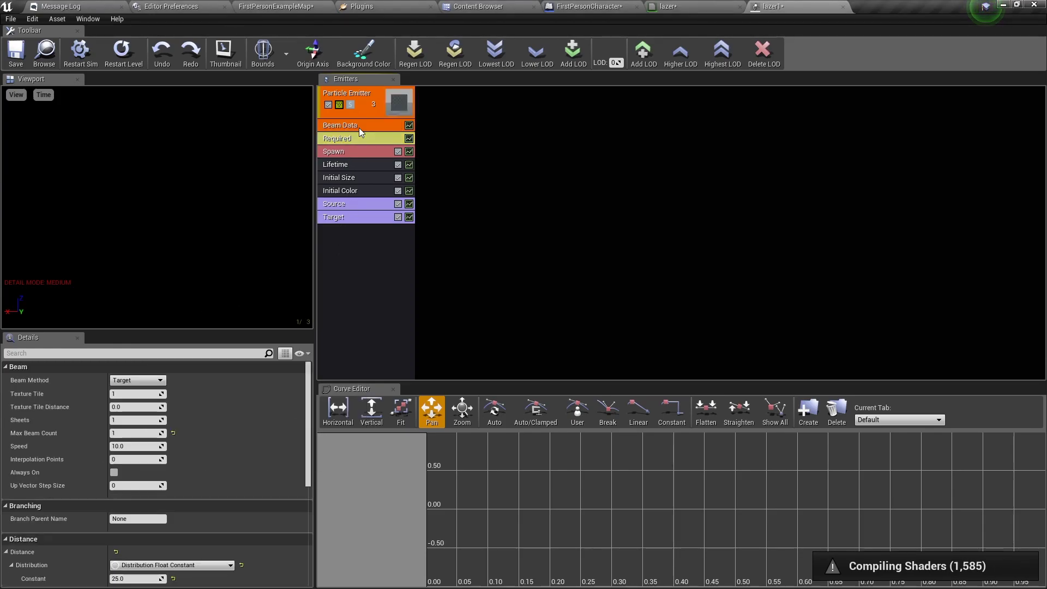
left_click(128, 447)
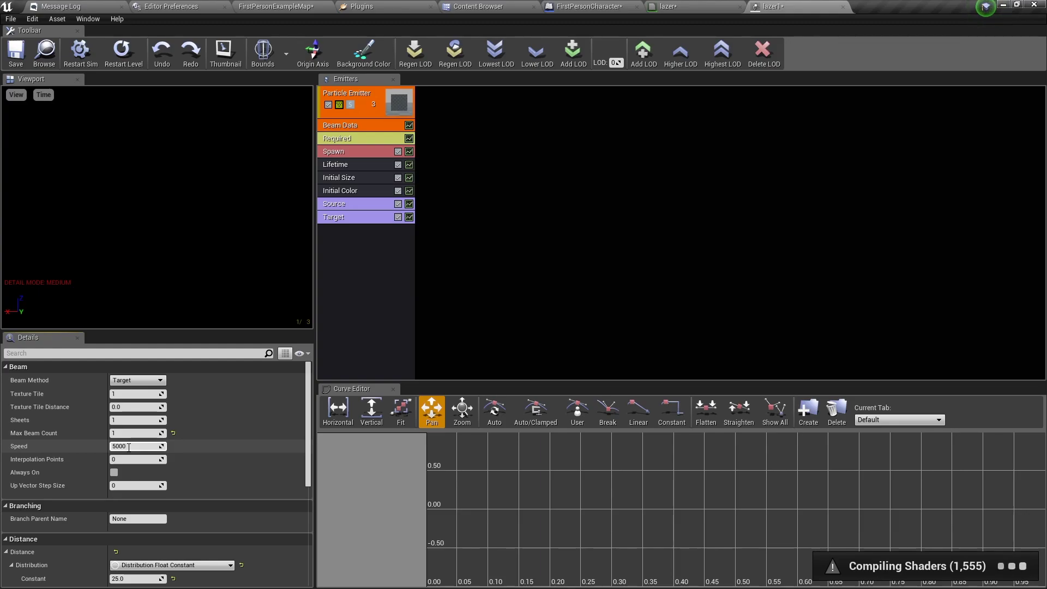
left_click(360, 138)
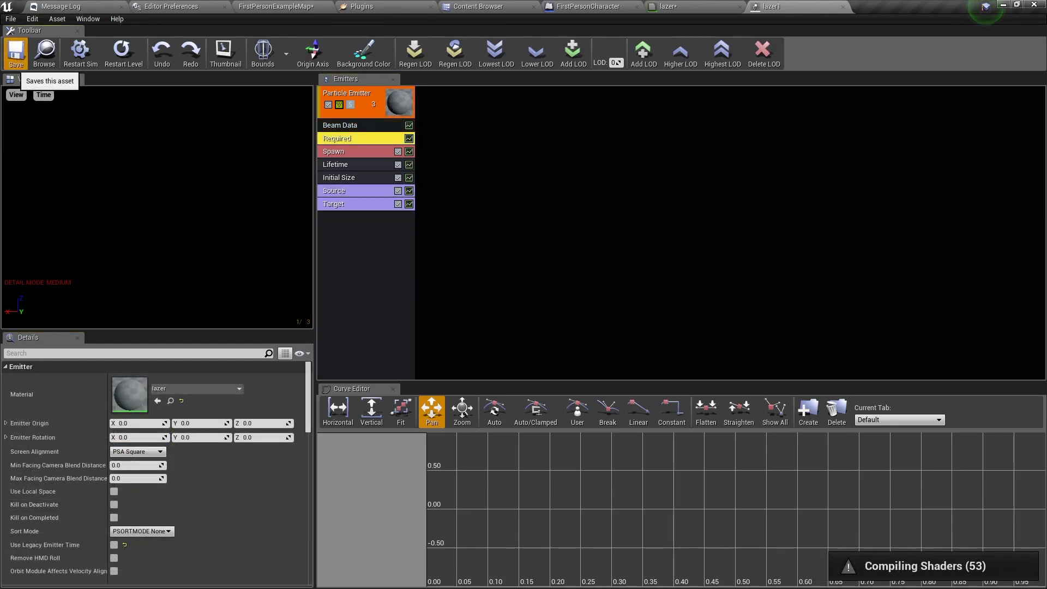
left_click(16, 52)
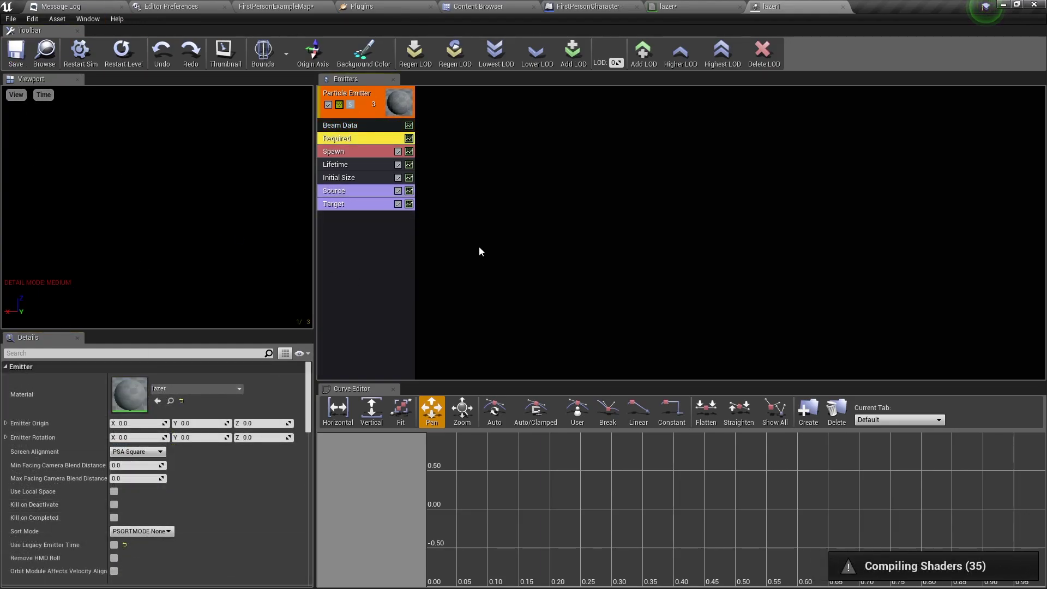
Add a particle system component named lazer1 to the FirstPersonCharacter blueprint, with lazer1 as its template
left_click(583, 10)
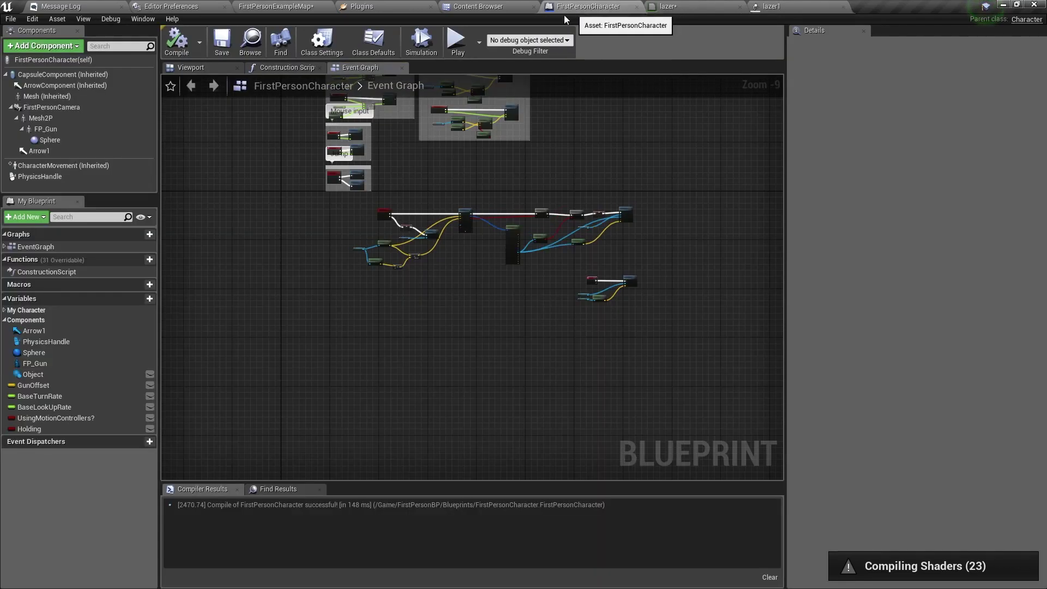
left_click(51, 49)
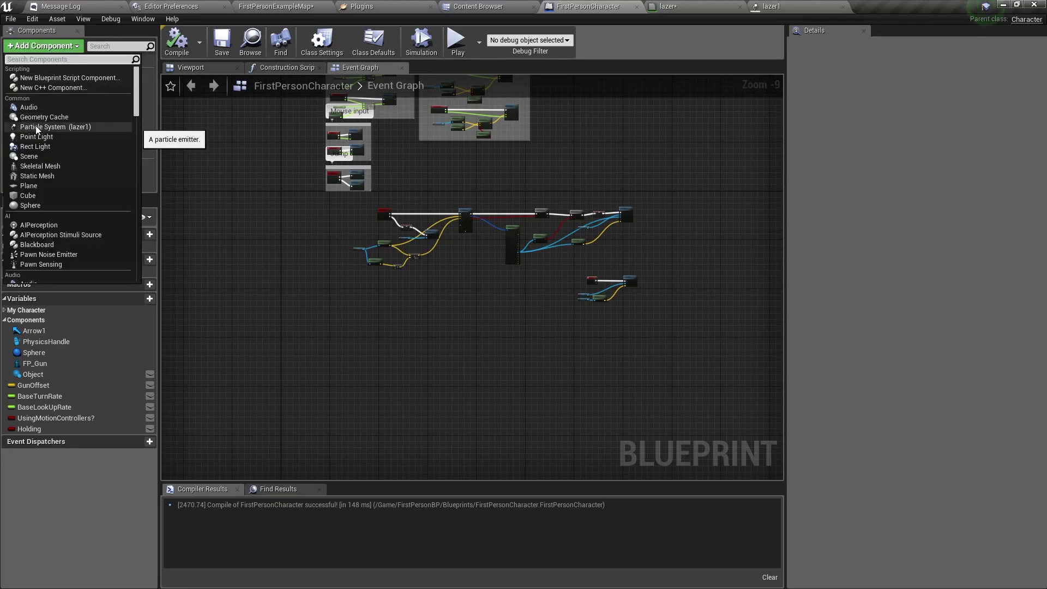
left_click(69, 128)
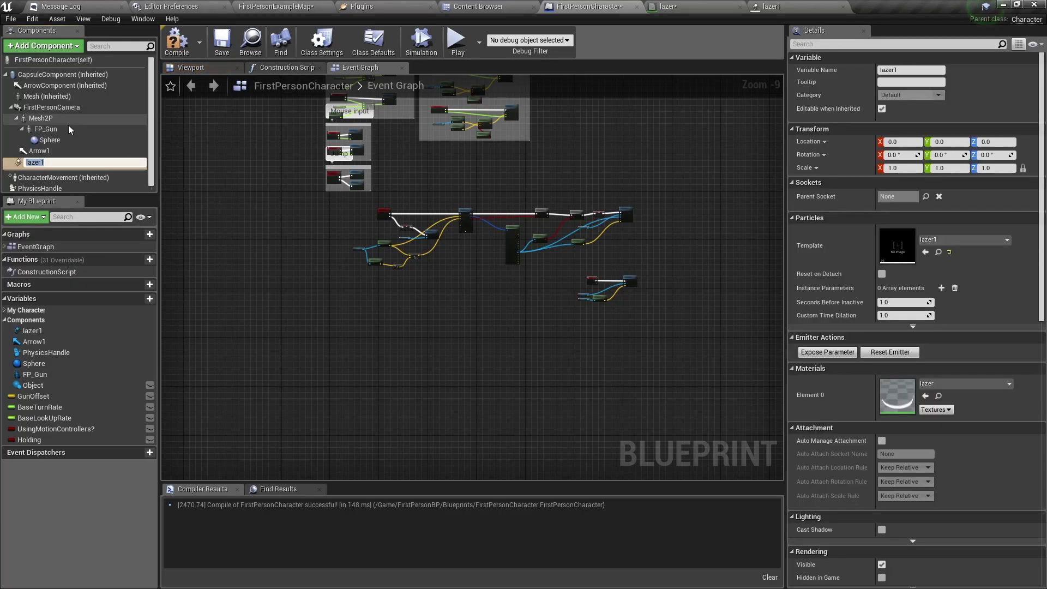
key("Return")
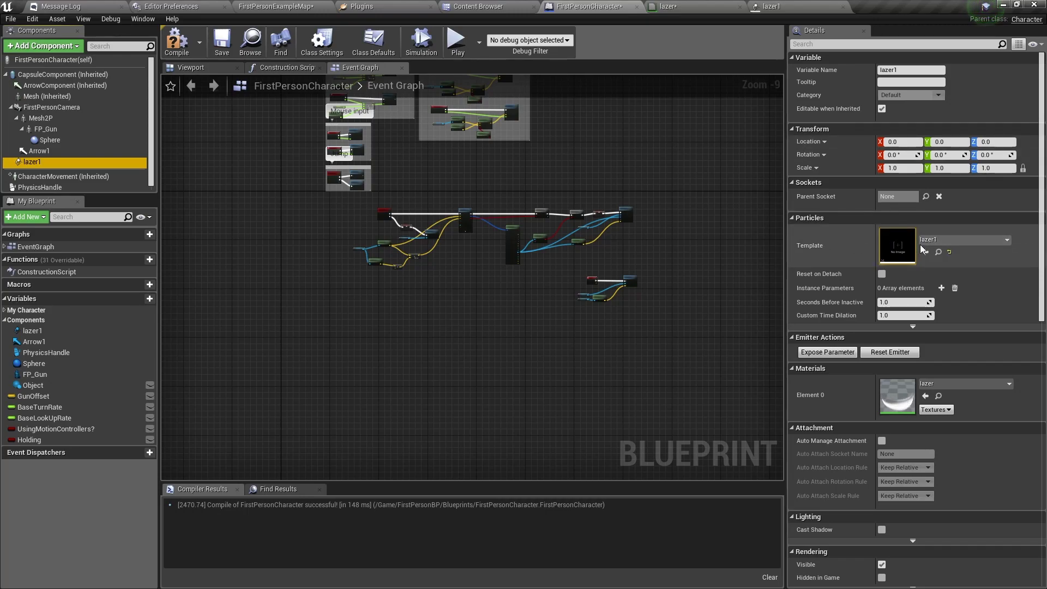
left_click(957, 243)
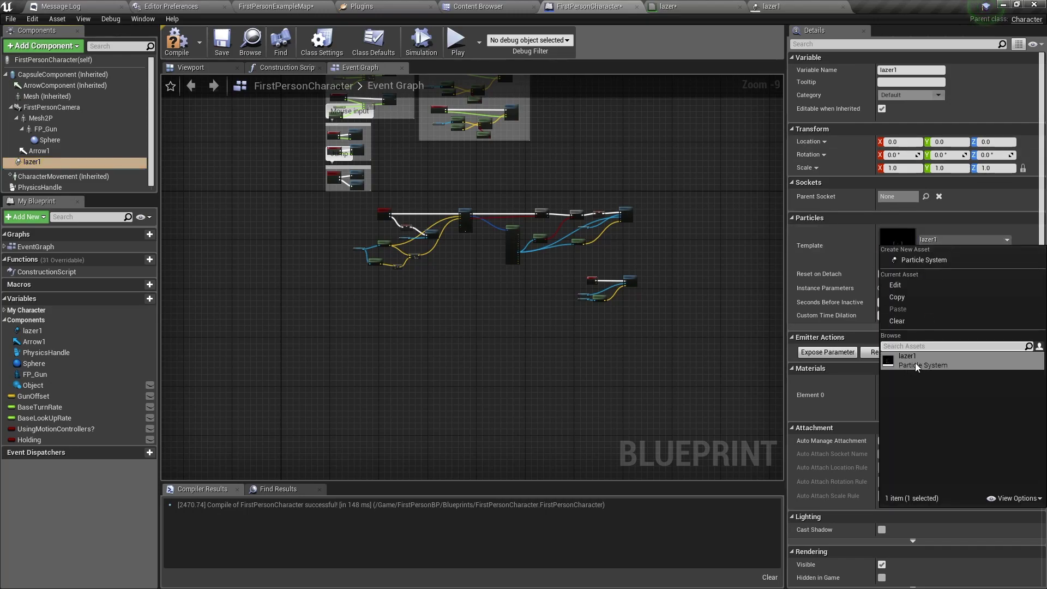
left_click(948, 362)
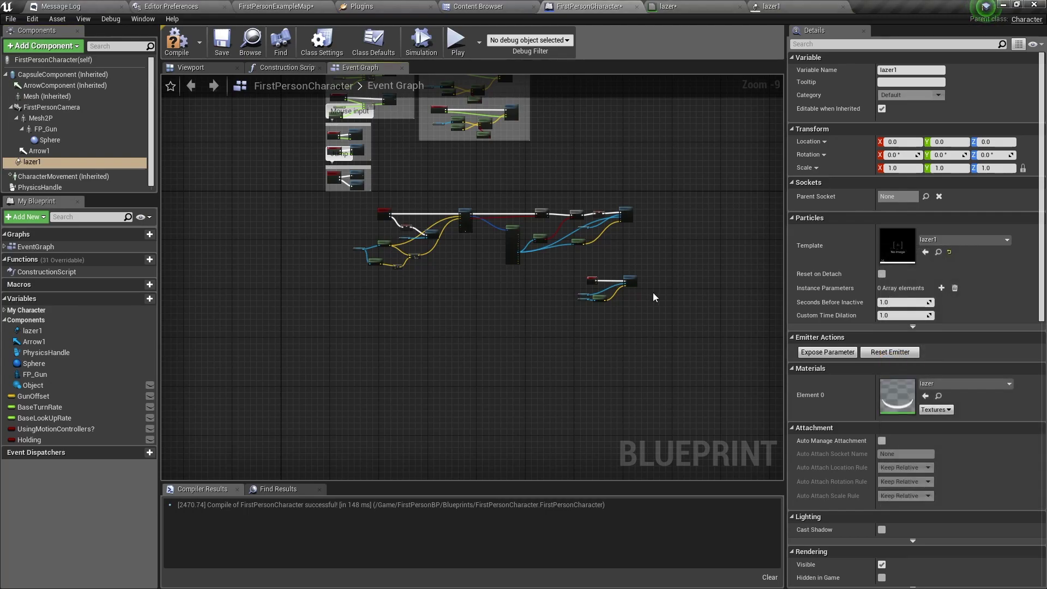
Add a Set Object node that runs after Grab Component at Location and feed it the hit result's Hit Component
right_click_drag(653, 292, 495, 357)
scroll(495, 357, "up", 1)
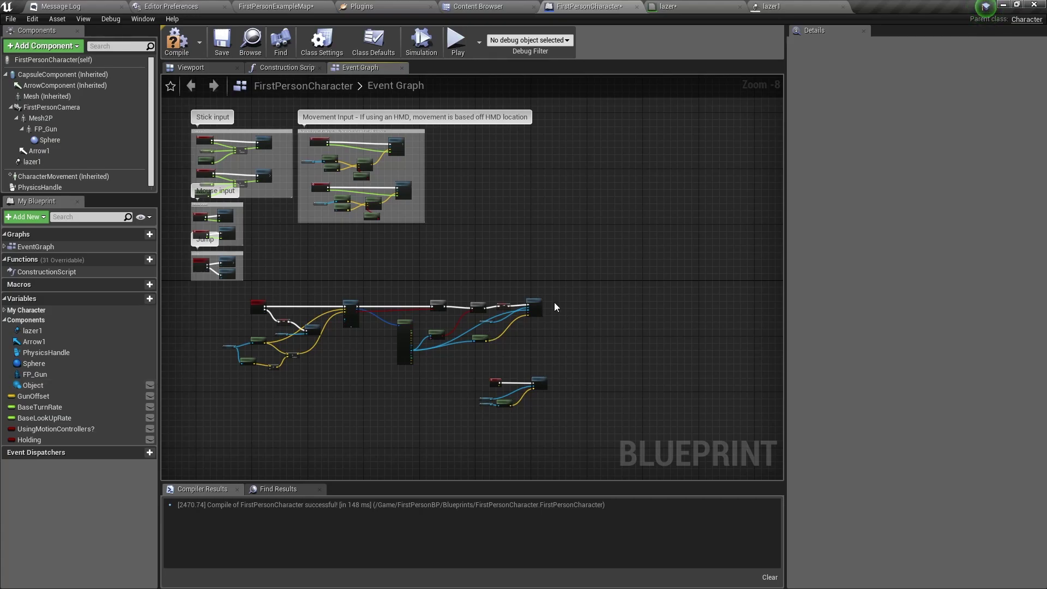
scroll(554, 303, "up", 7)
right_click_drag(584, 358, 562, 316)
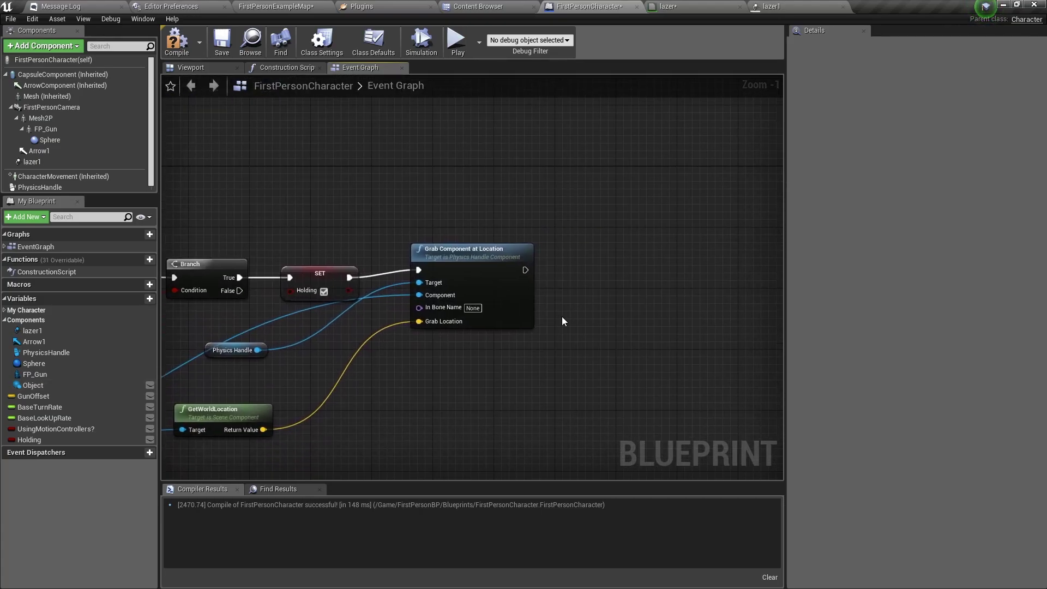
left_click_drag(33, 385, 581, 289)
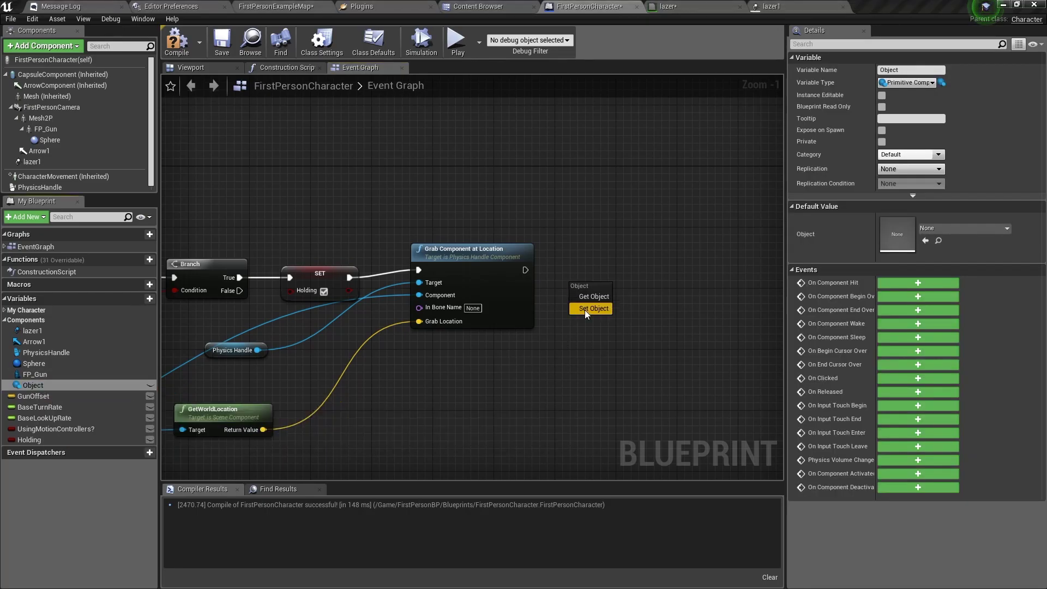
left_click(589, 308)
left_click_drag(525, 270, 593, 270)
scroll(505, 345, "down", 1)
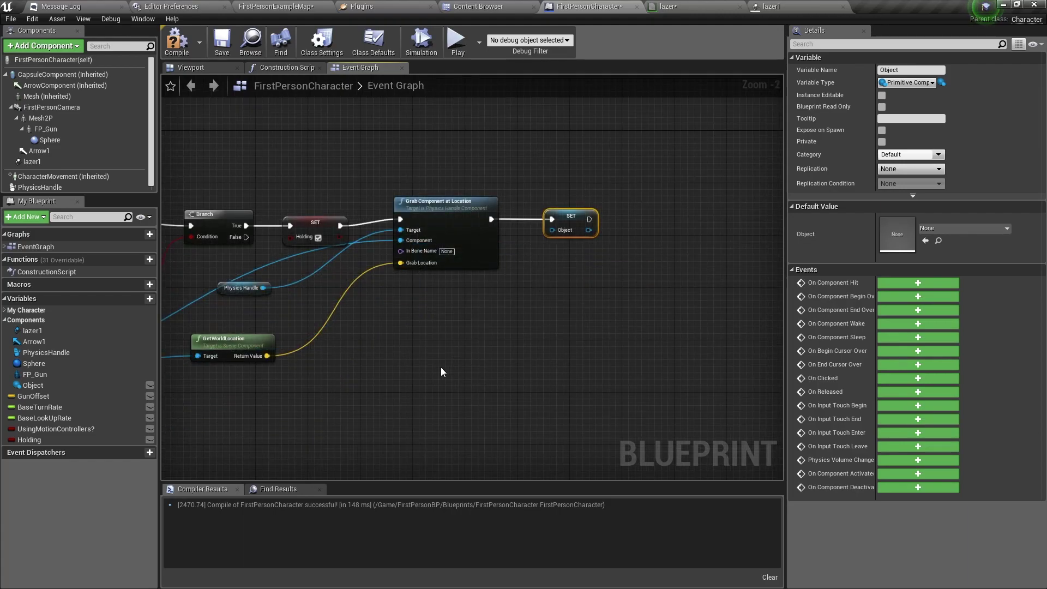
right_click_drag(441, 372, 590, 344)
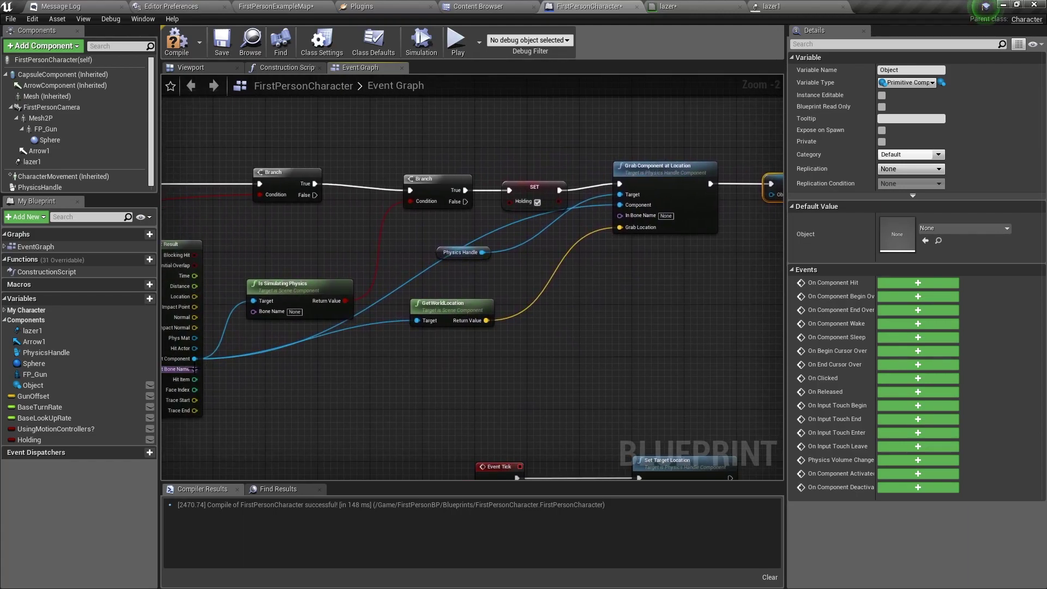
mouse_move(195, 358)
left_mouse_down()
mouse_move(339, 358)
mouse_move(626, 269)
mouse_move(756, 214)
mouse_move(718, 196)
mouse_move(673, 196)
left_mouse_up()
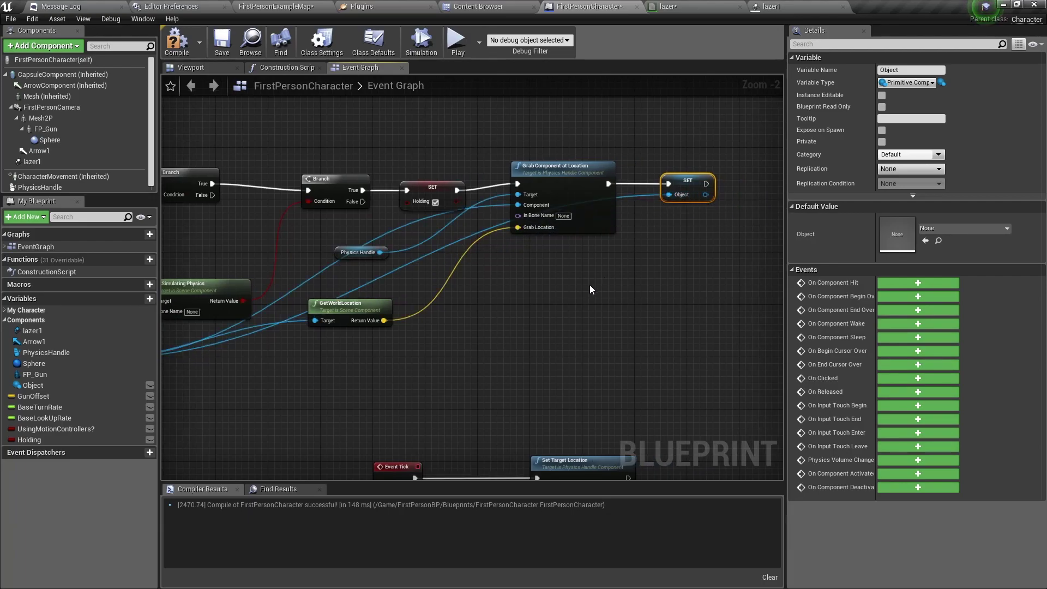
Add a Branch conditioned on the Holding variable and run it after Event Tick's Set Target Location node
right_click_drag(600, 418, 460, 201)
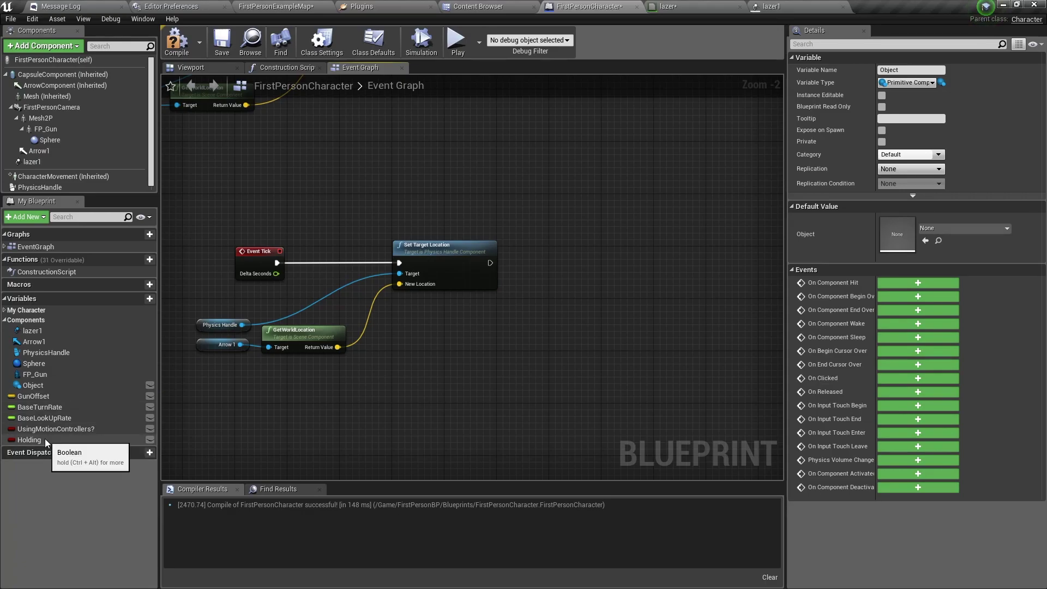
left_click_drag(29, 440, 550, 293)
left_click(467, 321)
type("be")
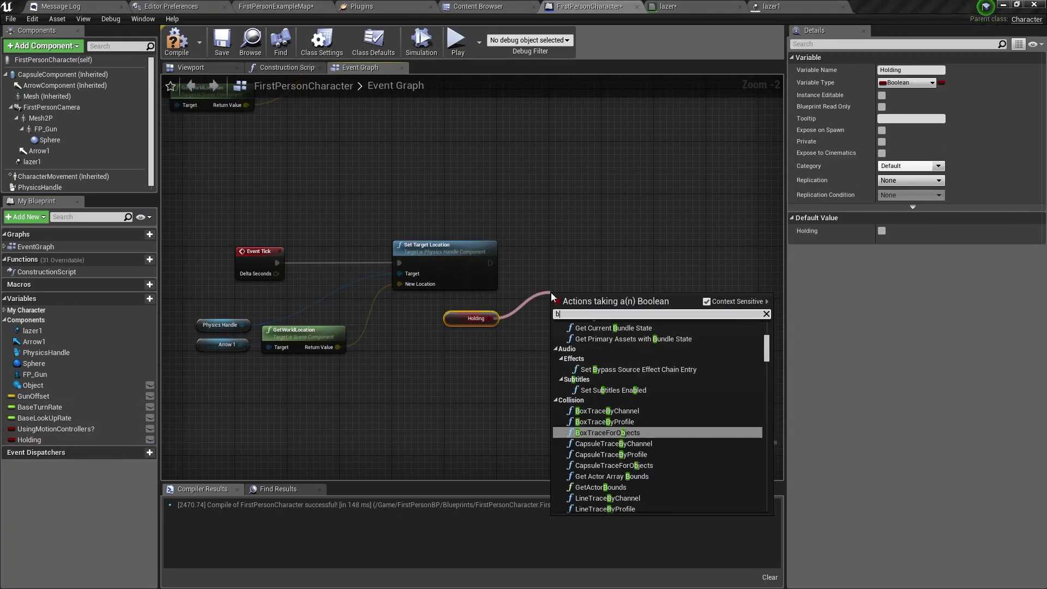
key("BackSpace")
key("BackSpace")
type("branch")
left_click(605, 441)
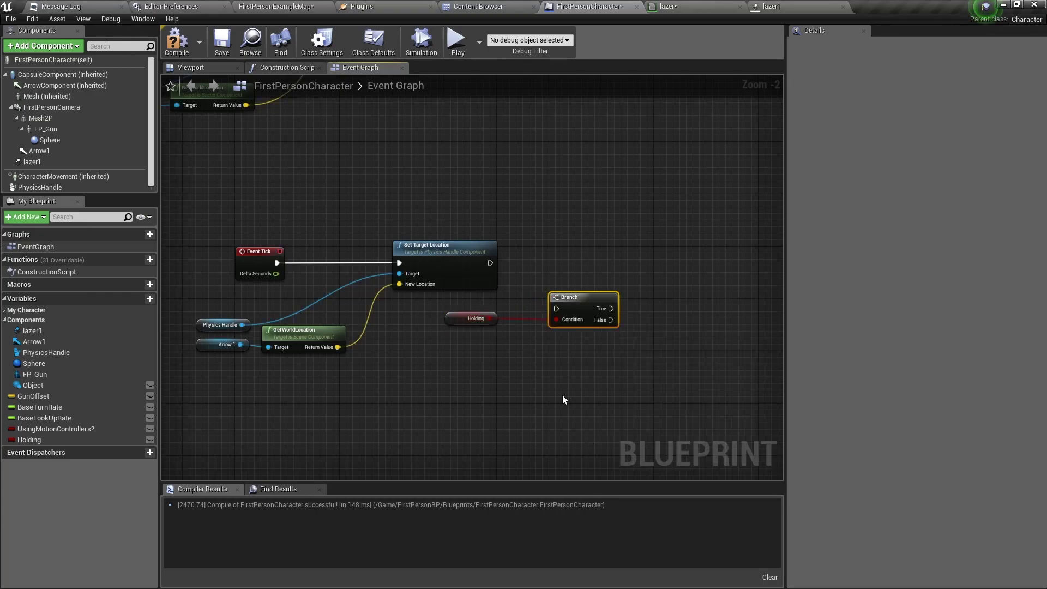
left_click_drag(491, 263, 517, 263)
Place a lazer1 reference near the Holding Branch and add a Set Active node that targets it
right_click_drag(555, 215, 685, 283)
scroll(516, 377, "down", 2)
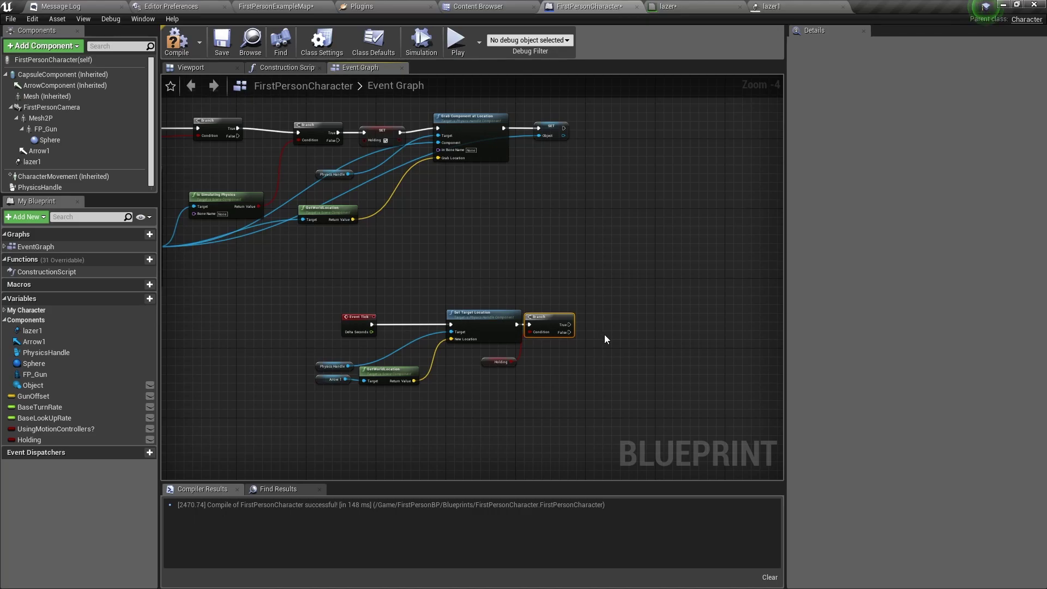
scroll(518, 375, "up", 2)
left_click(33, 162)
left_click_drag(24, 163, 577, 375)
right_click_drag(578, 375, 463, 368)
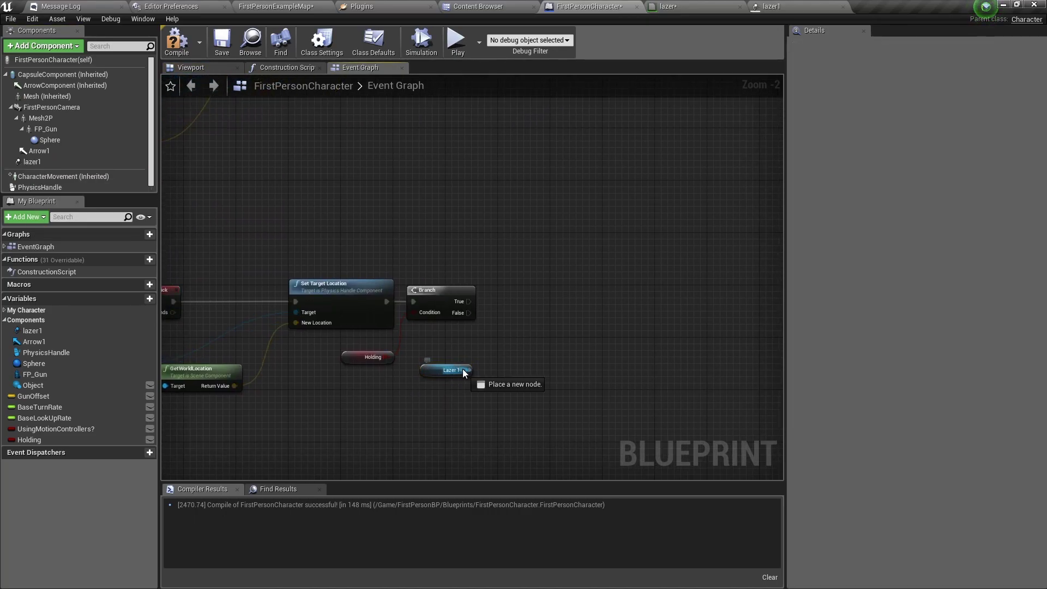
left_click_drag(462, 368, 535, 340)
type("se")
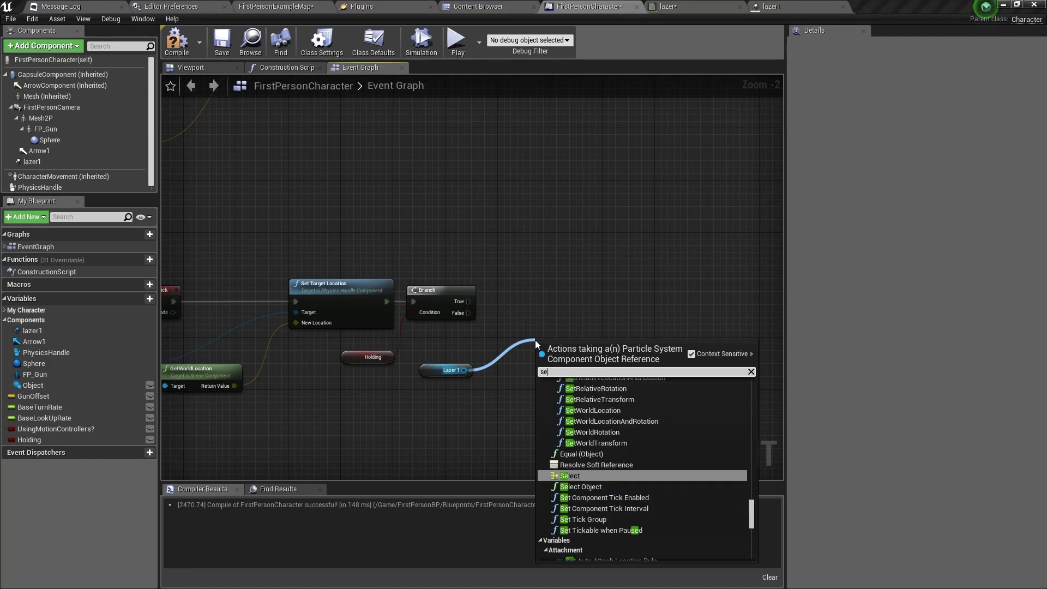
type("t active")
left_click(572, 482)
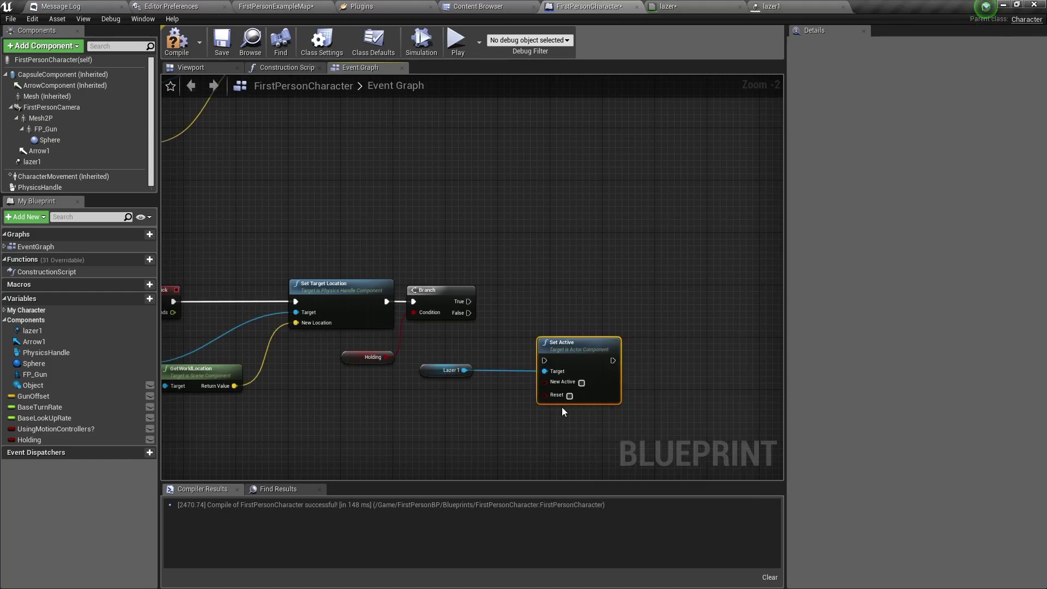
Connect the Holding Branch's True output to Set Active and enable its New Active and Reset options
left_click_drag(570, 350, 577, 280)
left_click_drag(468, 301, 582, 266)
left_click(576, 323)
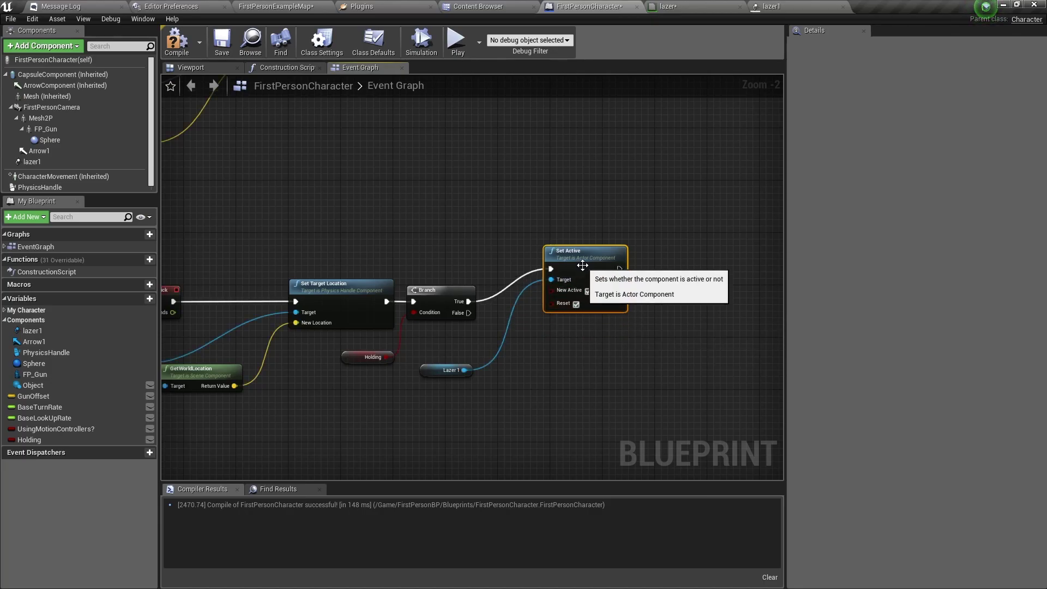
Add a Set Visibility node targeting lazer1 after Set Active, with New Visibility enabled
left_click(450, 381)
left_click_drag(464, 370, 598, 364)
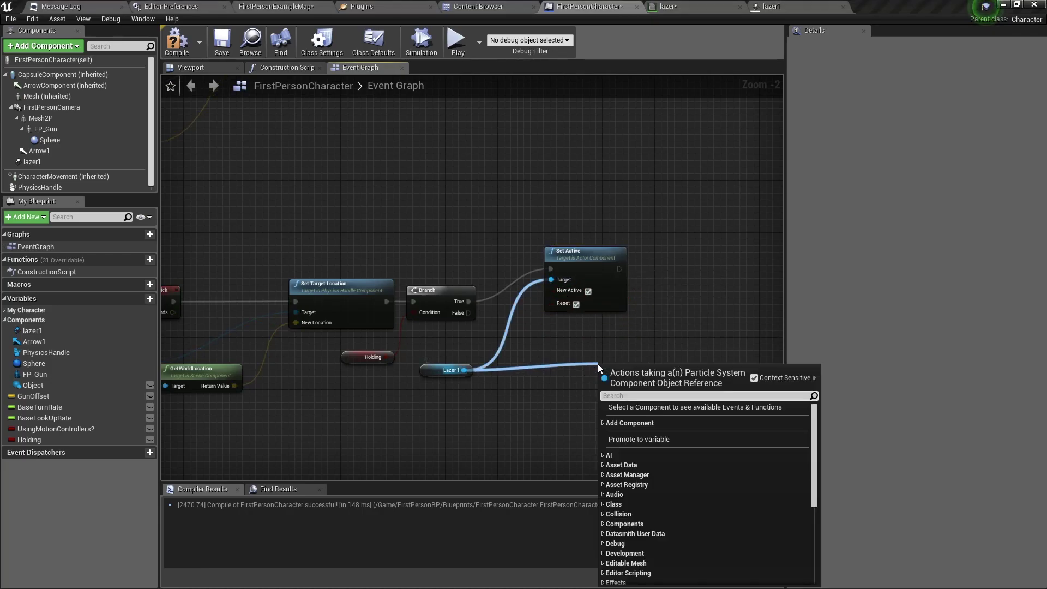
type("set v")
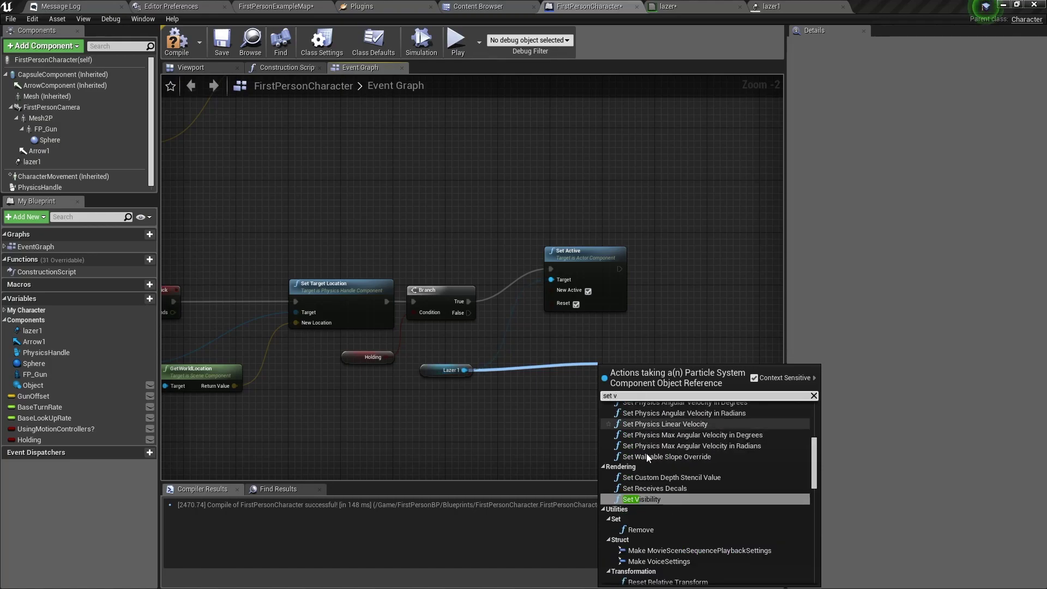
left_click(650, 499)
left_click_drag(690, 353, 568, 283)
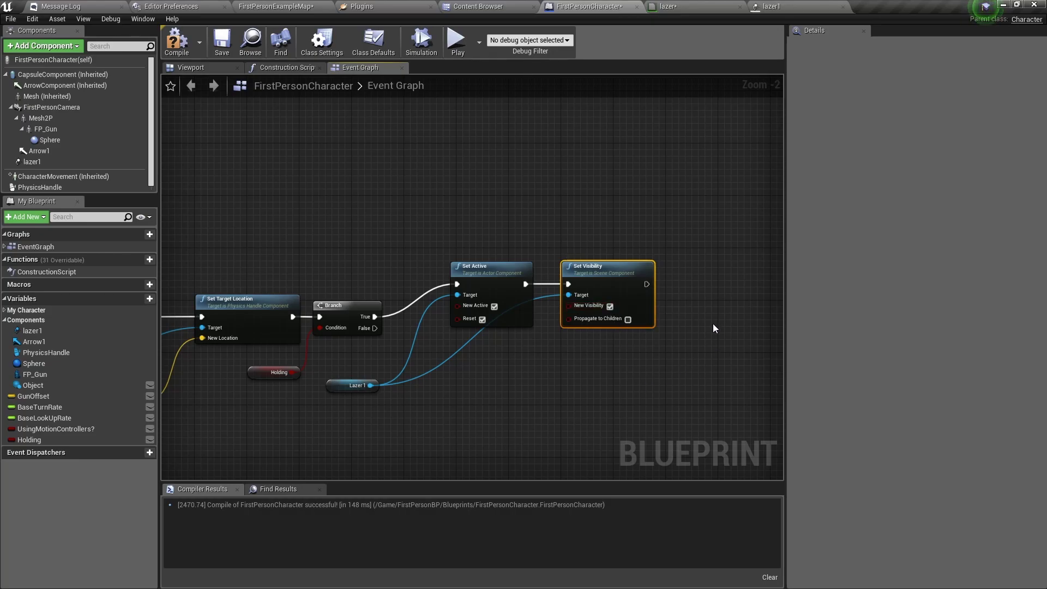
right_click_drag(712, 323, 577, 311)
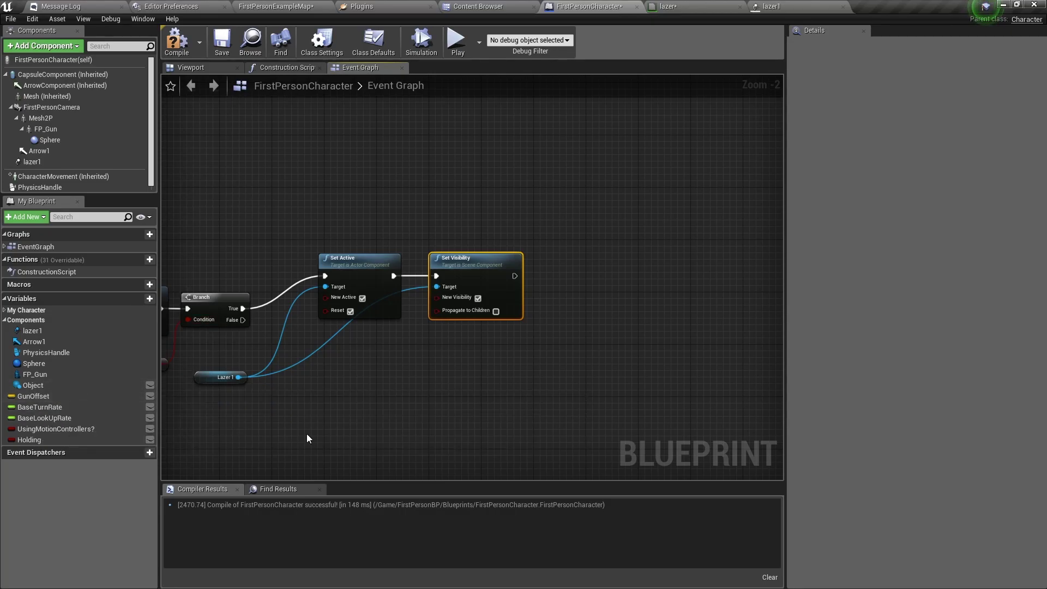
Add a Set Beam Source Point node targeting lazer1 and run it after the Set Visibility node
left_click_drag(238, 377, 534, 383)
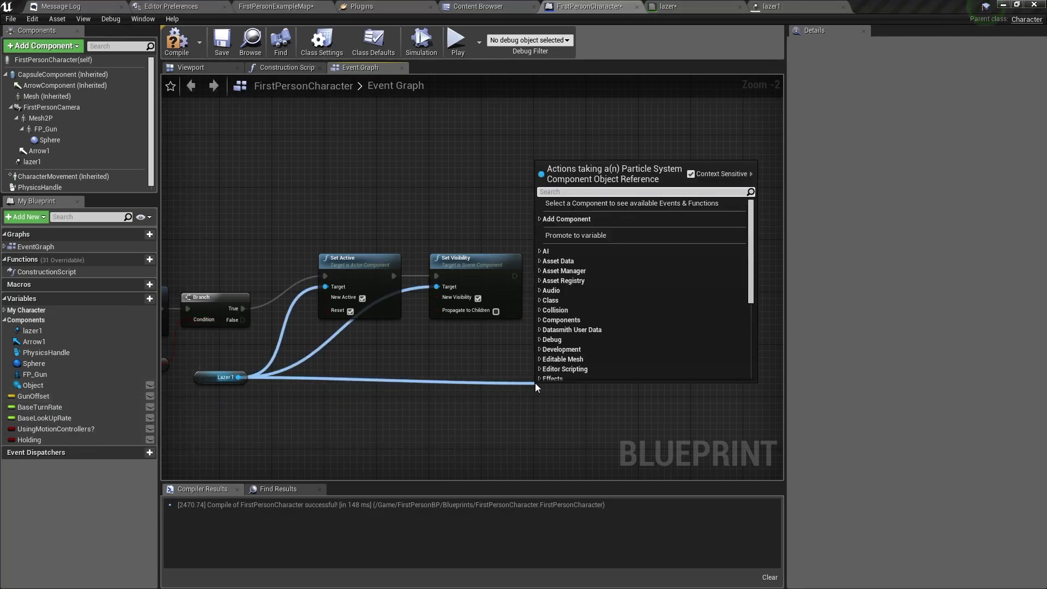
type("set")
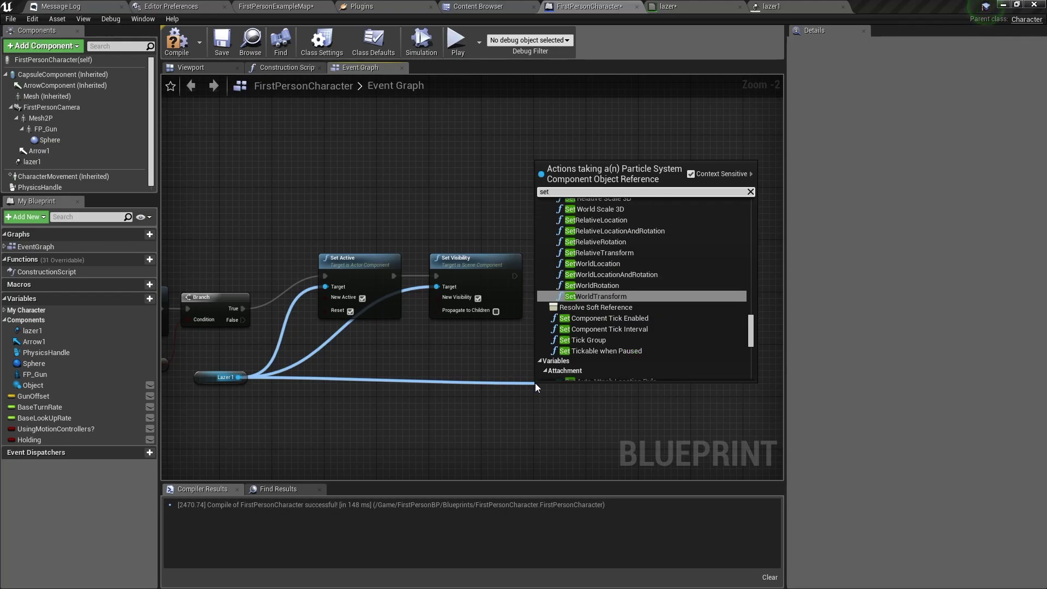
type(" beam")
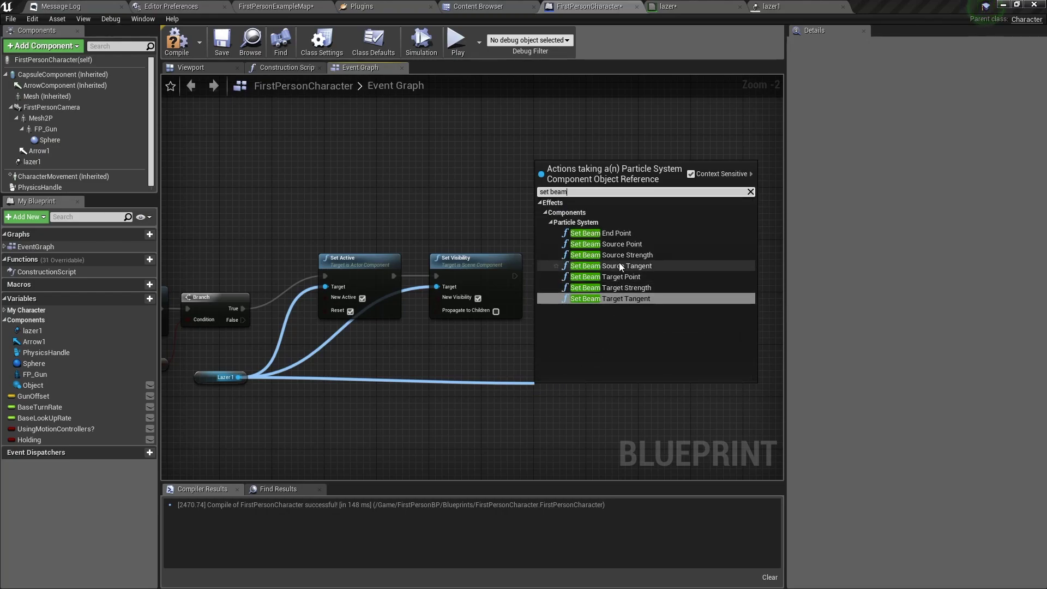
left_click(621, 243)
left_click_drag(578, 408, 626, 270)
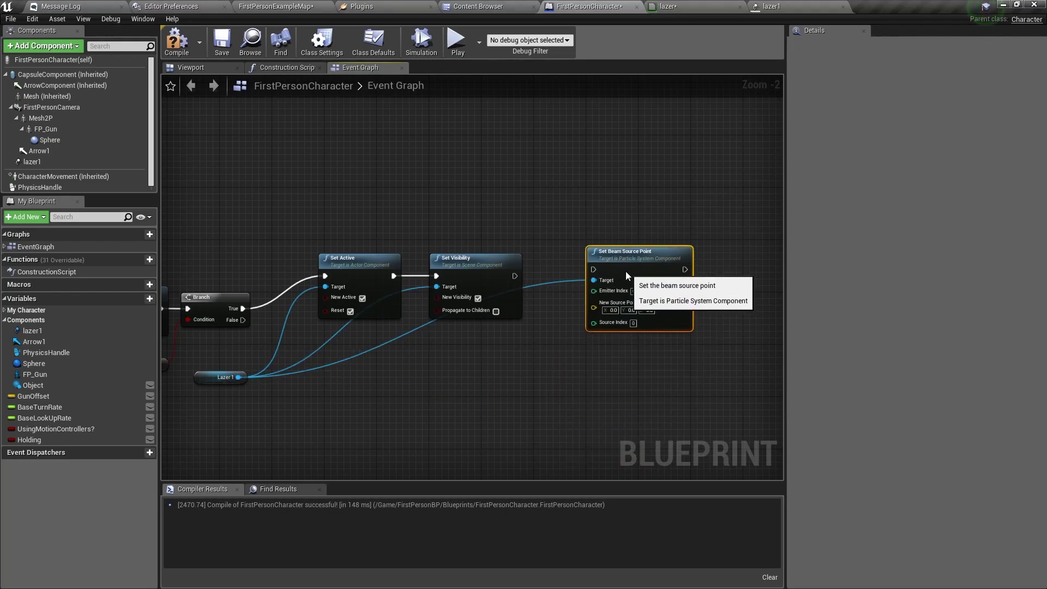
left_click_drag(514, 276, 679, 271)
Place a Sphere reference and feed its GetWorldLocation result into New Source Point of the Set Beam Source Point node
right_click_drag(385, 355, 437, 317)
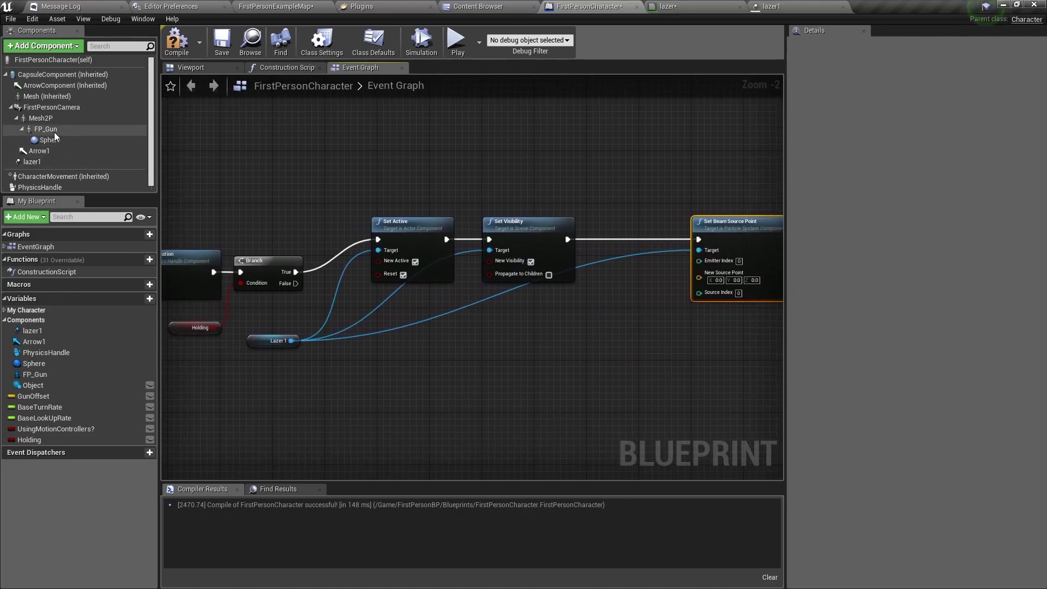
left_click_drag(52, 139, 465, 356)
left_click_drag(344, 348, 524, 352)
type("get lo")
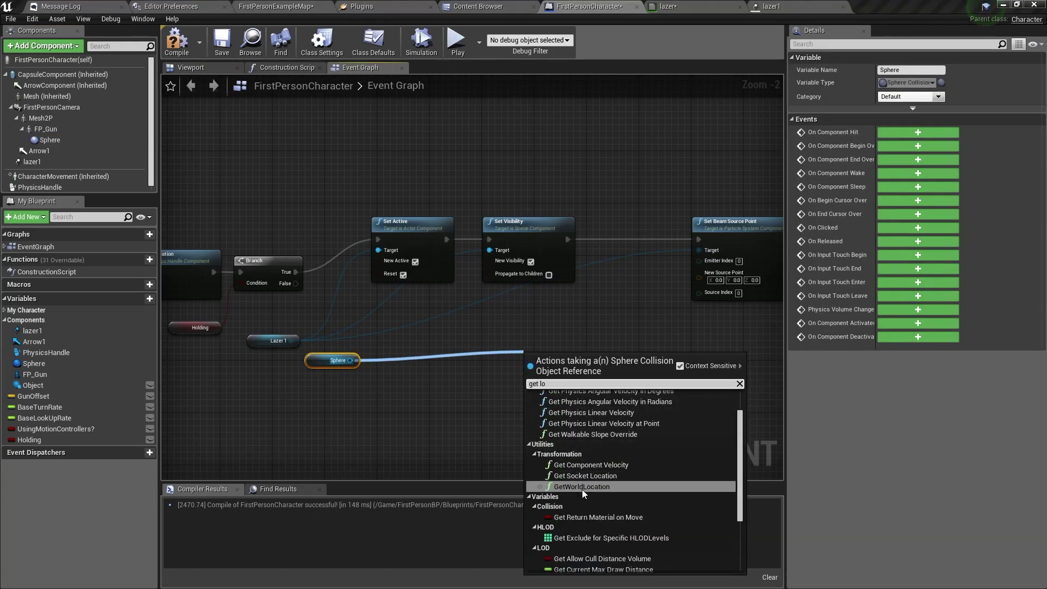
left_click(582, 489)
left_click_drag(598, 376, 713, 286)
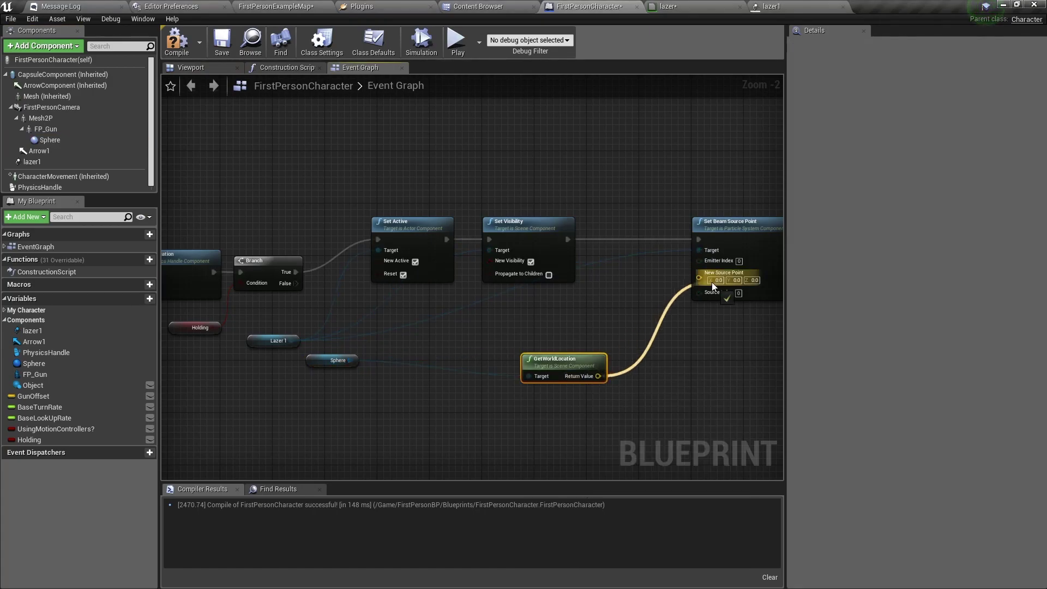
Add a Set Beam Target Point node targeting lazer1 and run it after Set Beam Source Point
right_click_drag(541, 338, 502, 317)
left_click_drag(205, 352, 682, 359)
type("set")
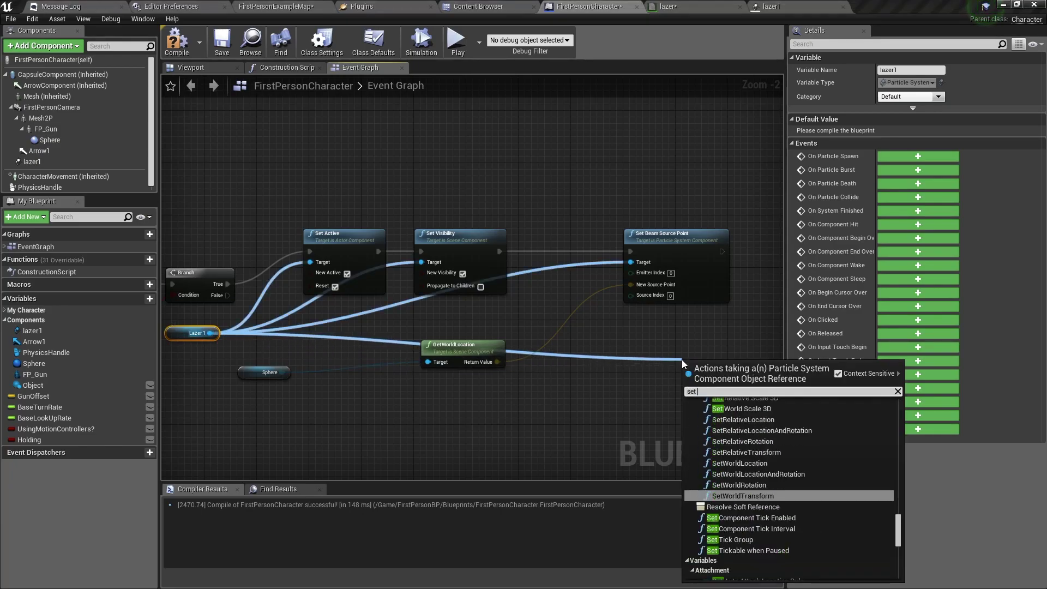
type("  beam t")
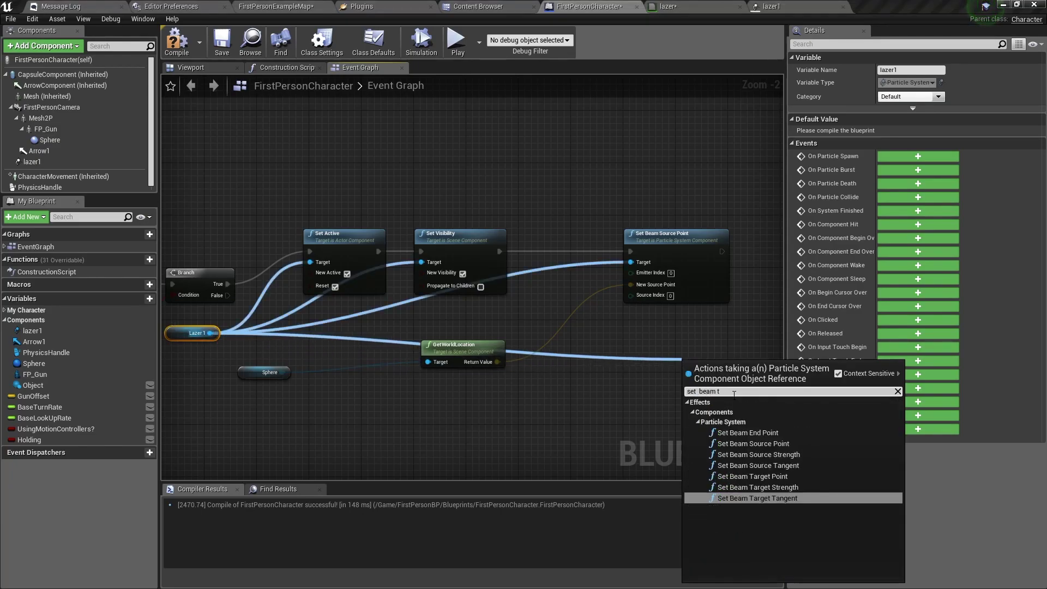
left_click(753, 477)
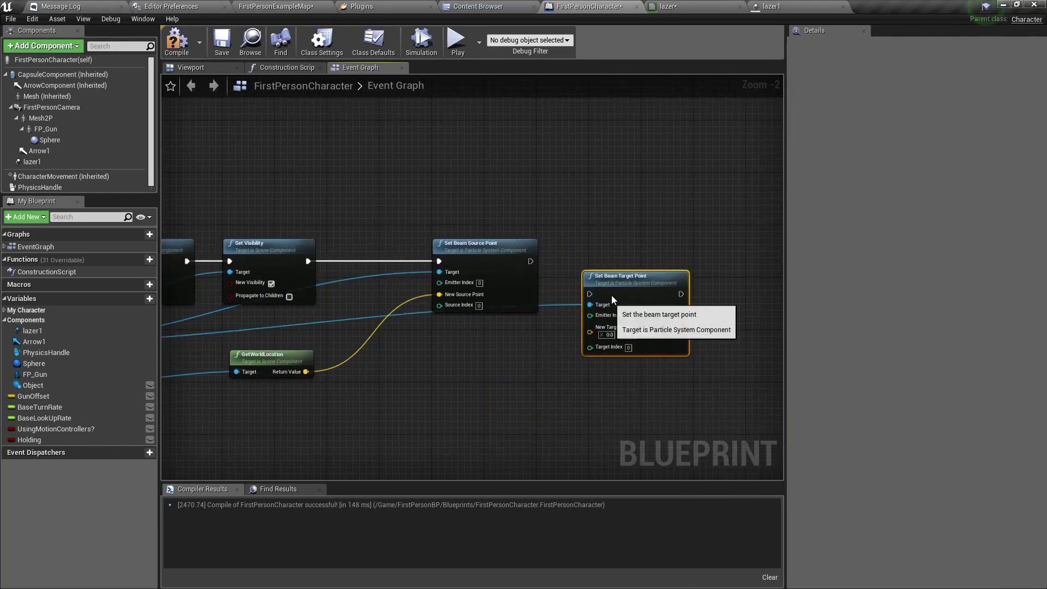
left_click_drag(612, 299, 593, 268)
left_click_drag(529, 260, 583, 254)
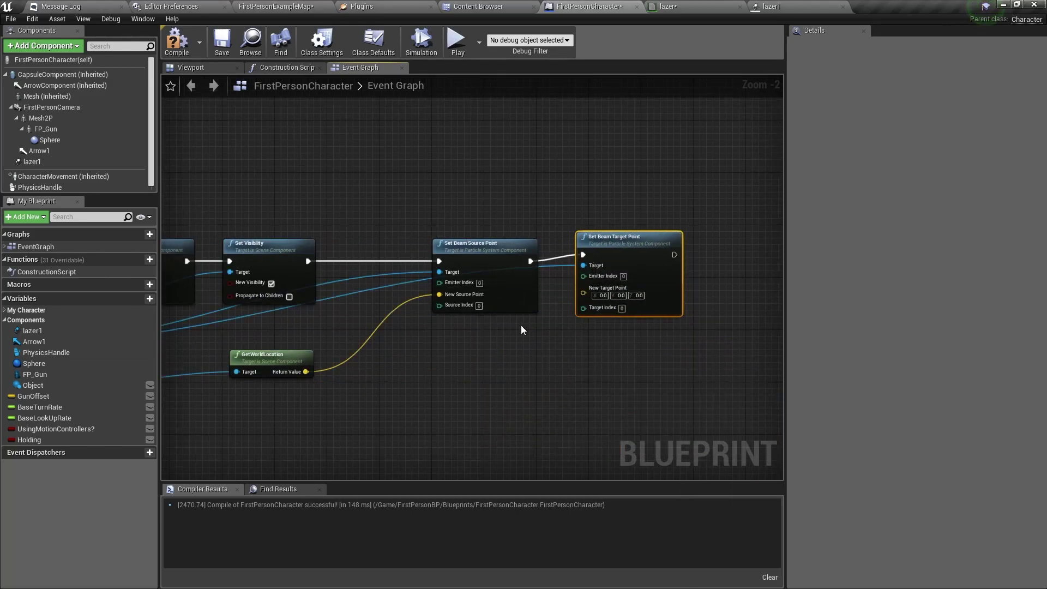
Place a getter for the Object variable and feed its GetWorldLocation result into New Target Point of Set Beam Target Point
right_click_drag(521, 325, 591, 293)
left_click_drag(34, 385, 503, 359)
left_click(336, 379)
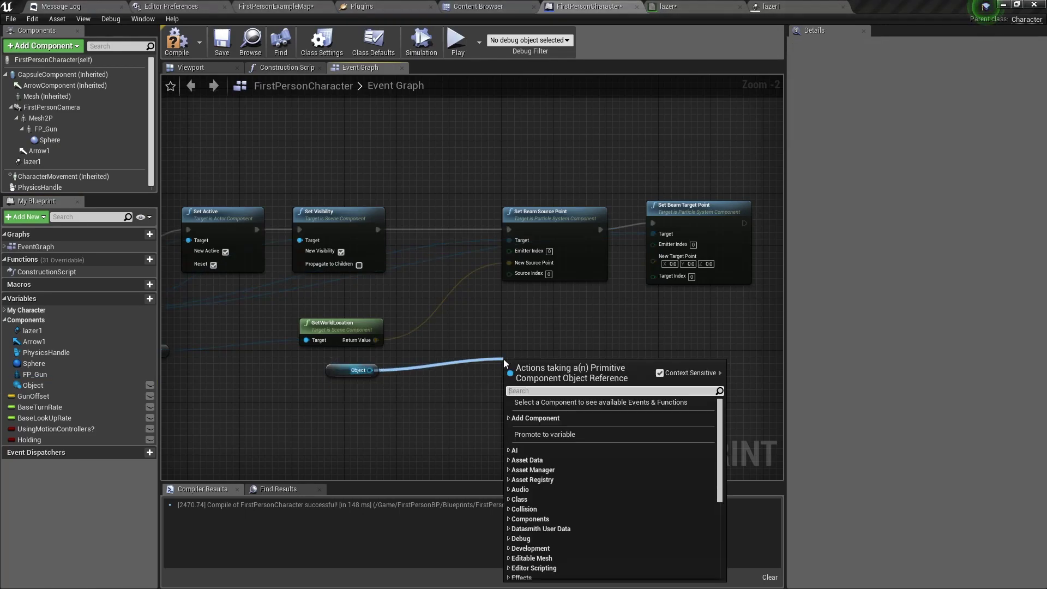
type("get wo")
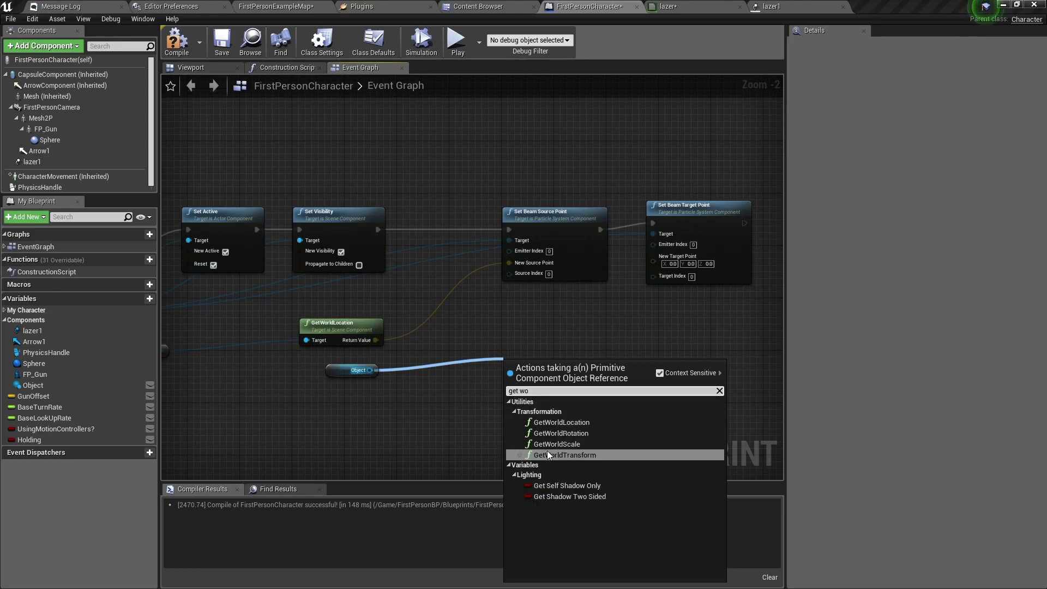
left_click(560, 423)
left_click_drag(572, 360, 663, 264)
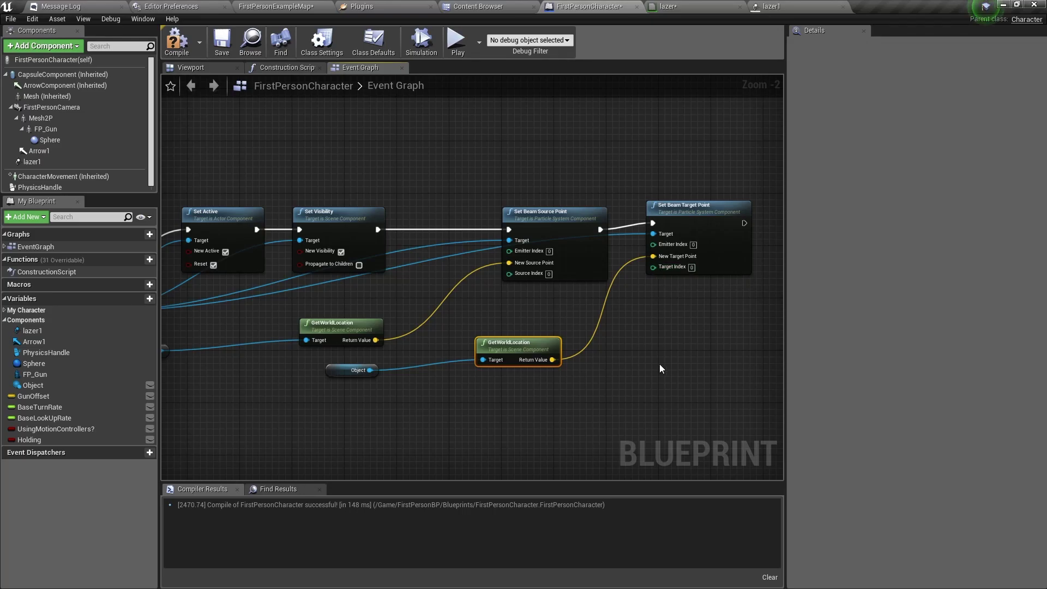
Add a Set Visibility node targeting lazer1 after Release Component, with New Visibility off, and save the compiled blueprint
scroll(306, 353, "down", 2)
right_click_drag(279, 363, 295, 381)
scroll(156, 186, "up", 3)
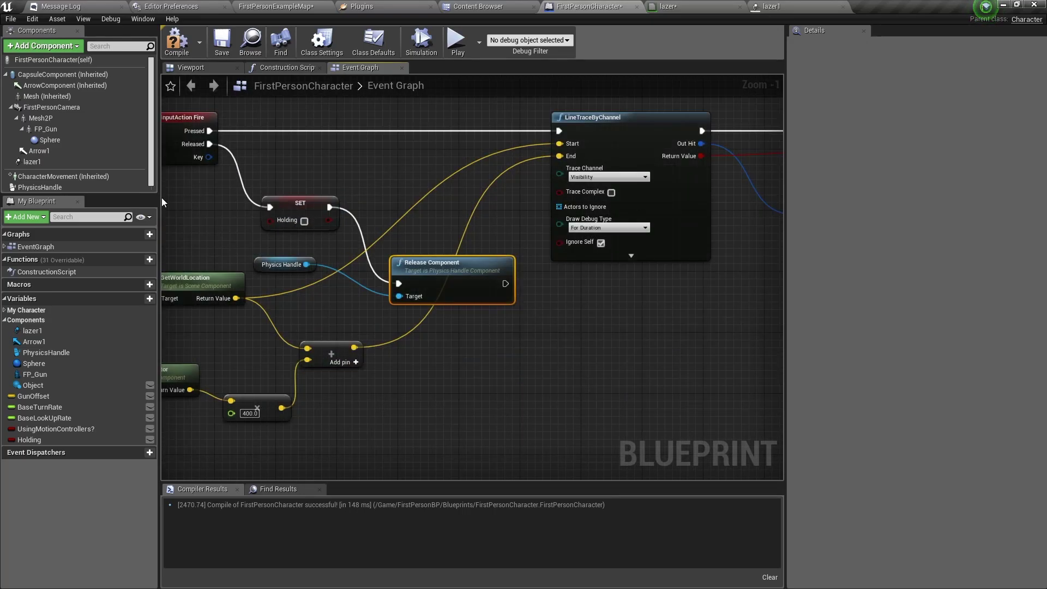
left_click_drag(27, 161, 557, 359)
type("set v")
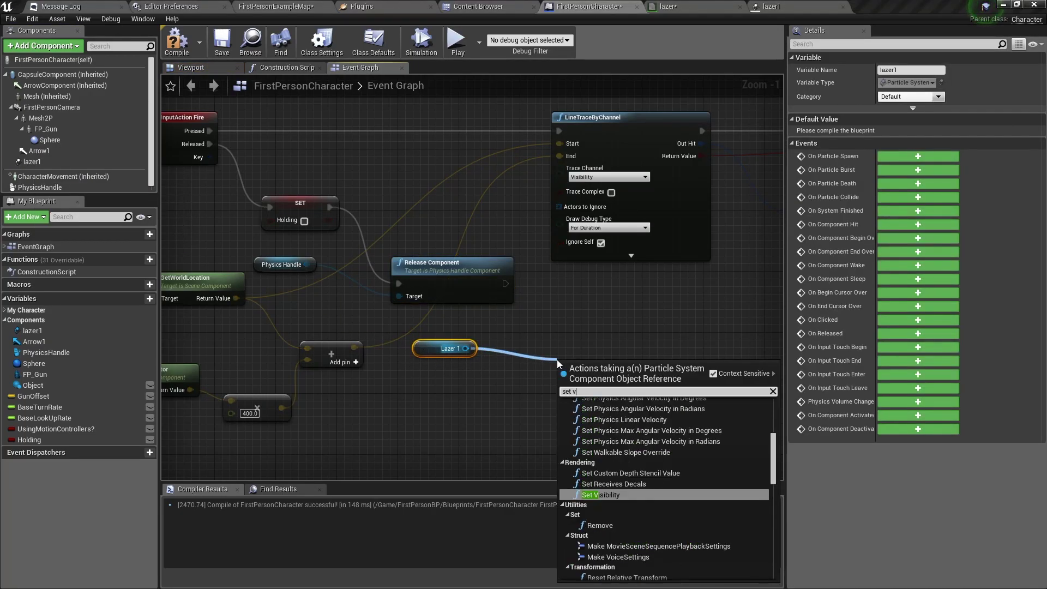
left_click(599, 495)
left_click_drag(505, 283, 605, 360)
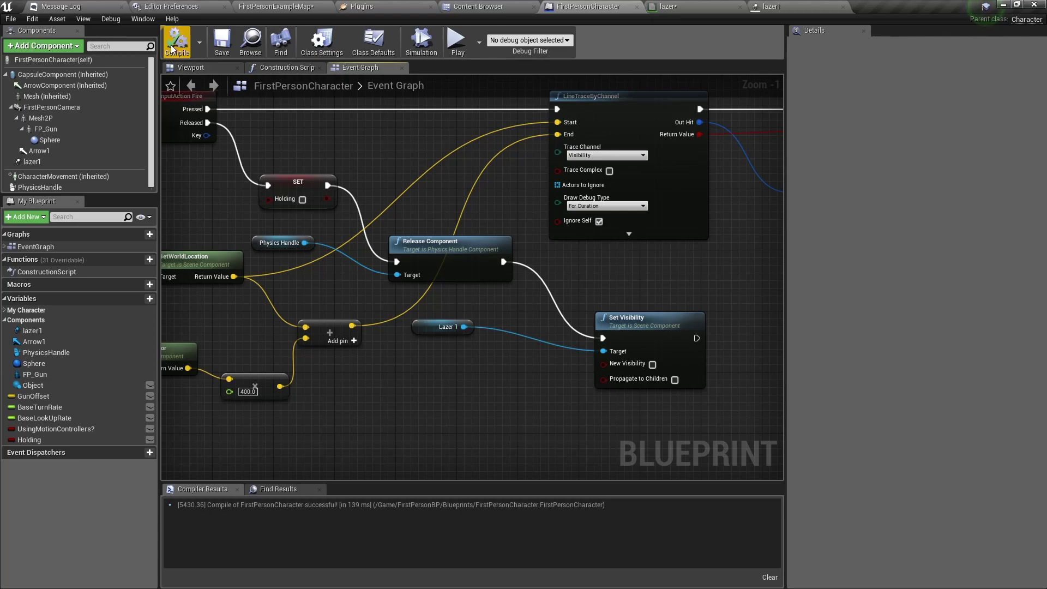
left_click(219, 43)
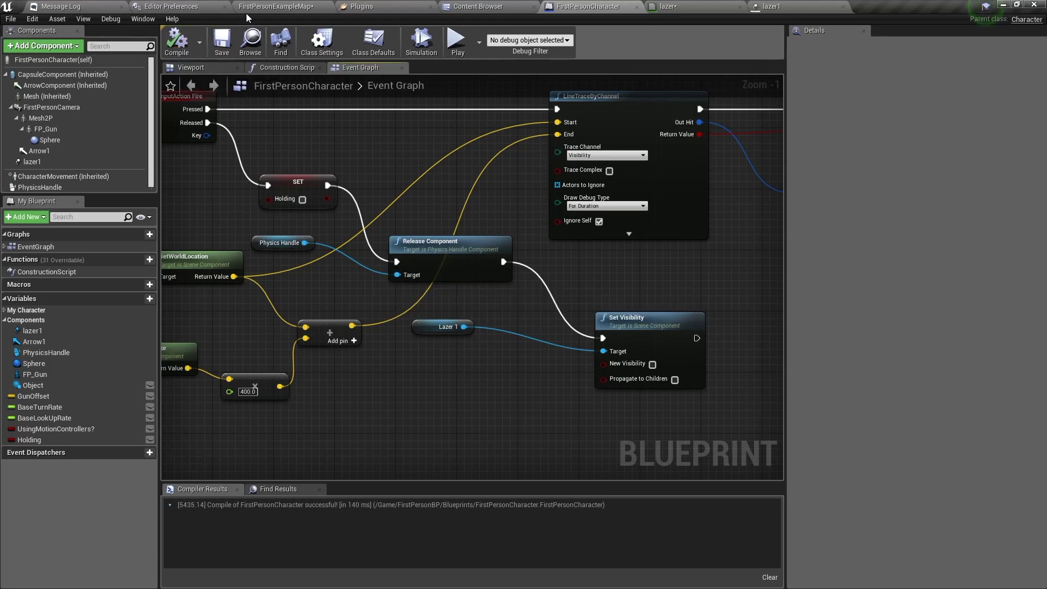
Play-test FirstPersonExampleMap by picking up and releasing a cube to check the laser beam, and end the play session
left_click(265, 6)
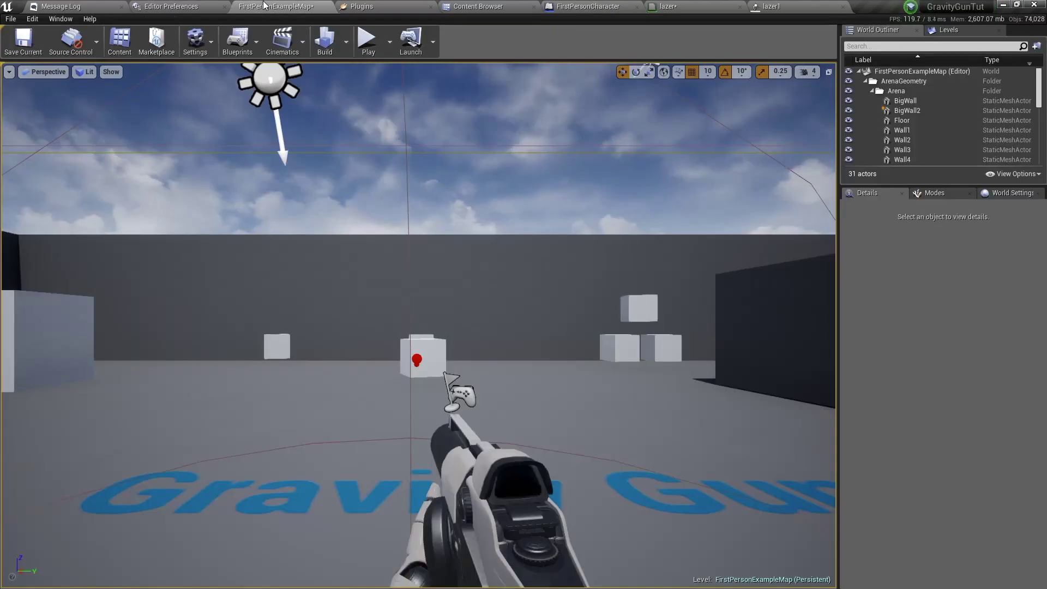
left_click(373, 53)
key("w")
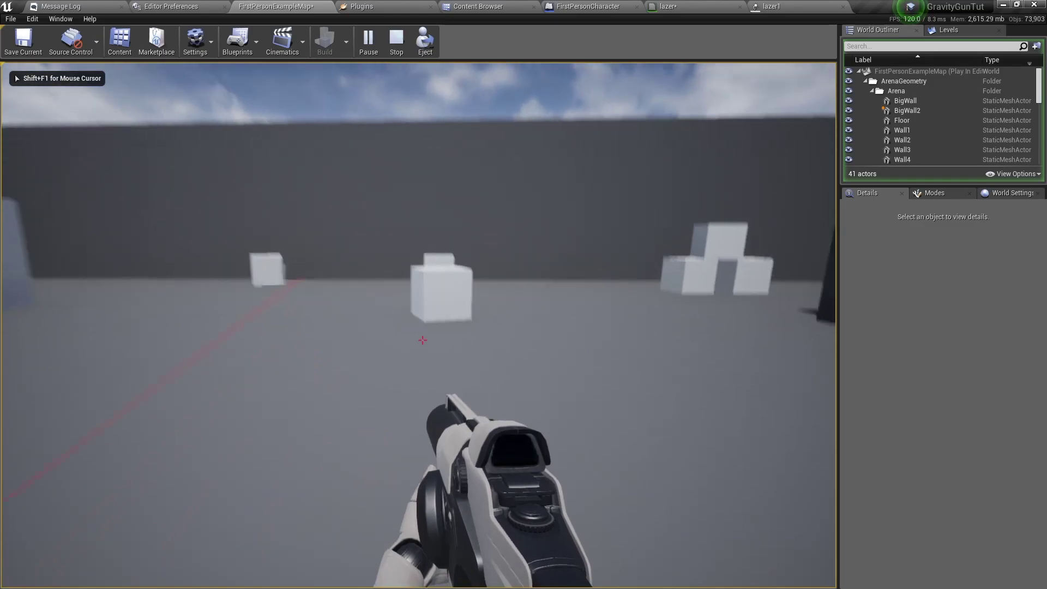
left_click(423, 340)
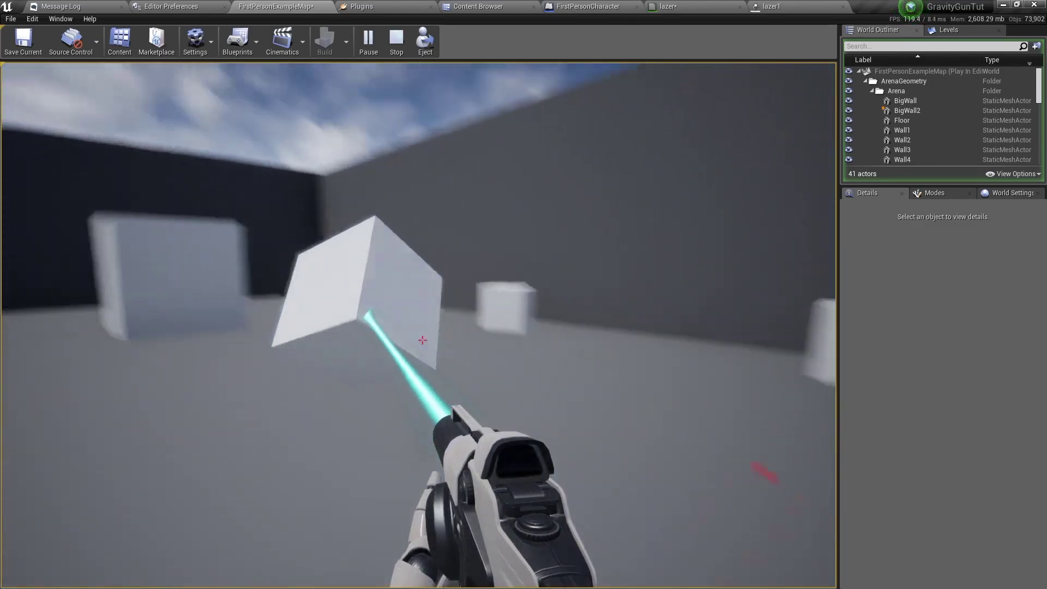
left_click(422, 340)
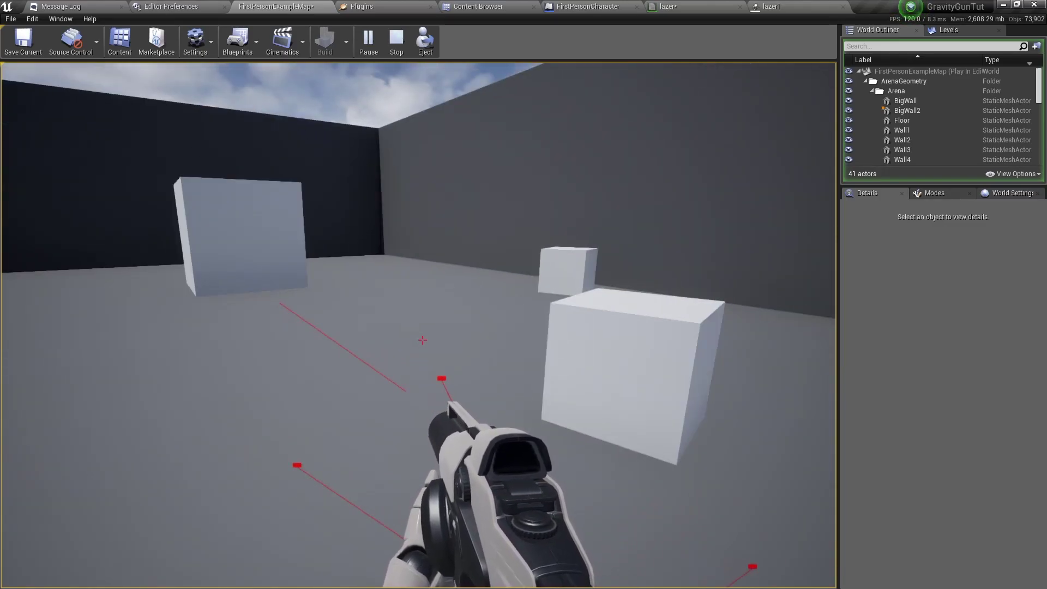
key("Escape")
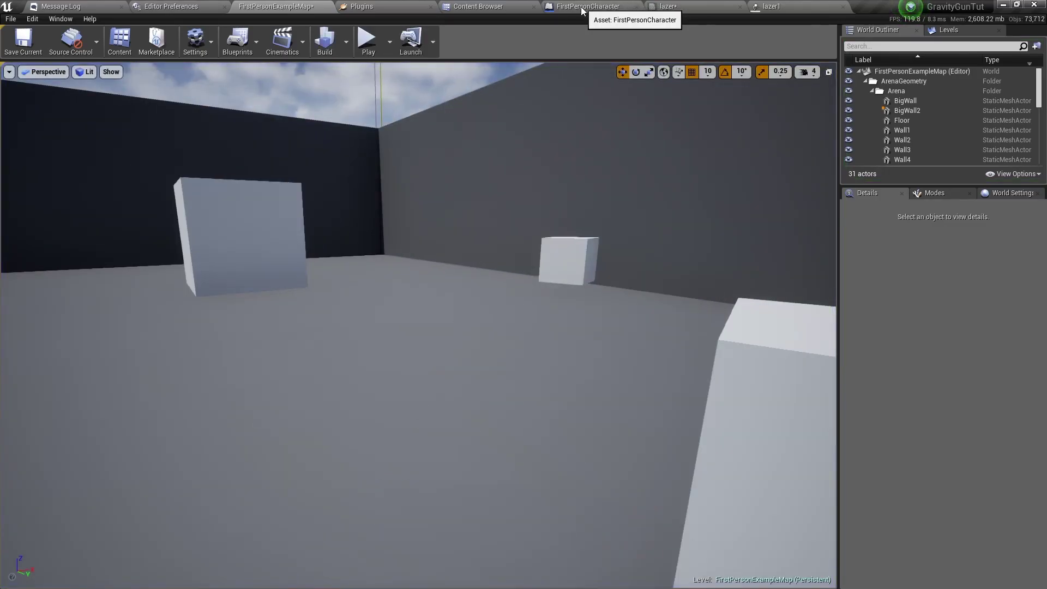
Set the LineTraceByChannel node's Draw Debug Type to None in the FirstPersonCharacter blueprint and compile it
left_click(581, 7)
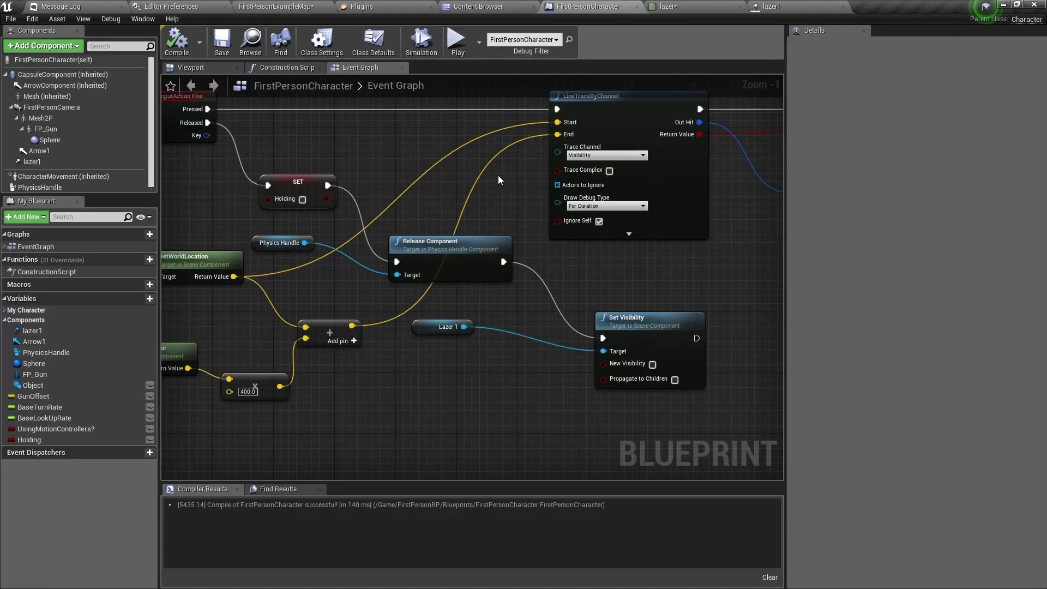
right_click_drag(537, 130, 474, 195)
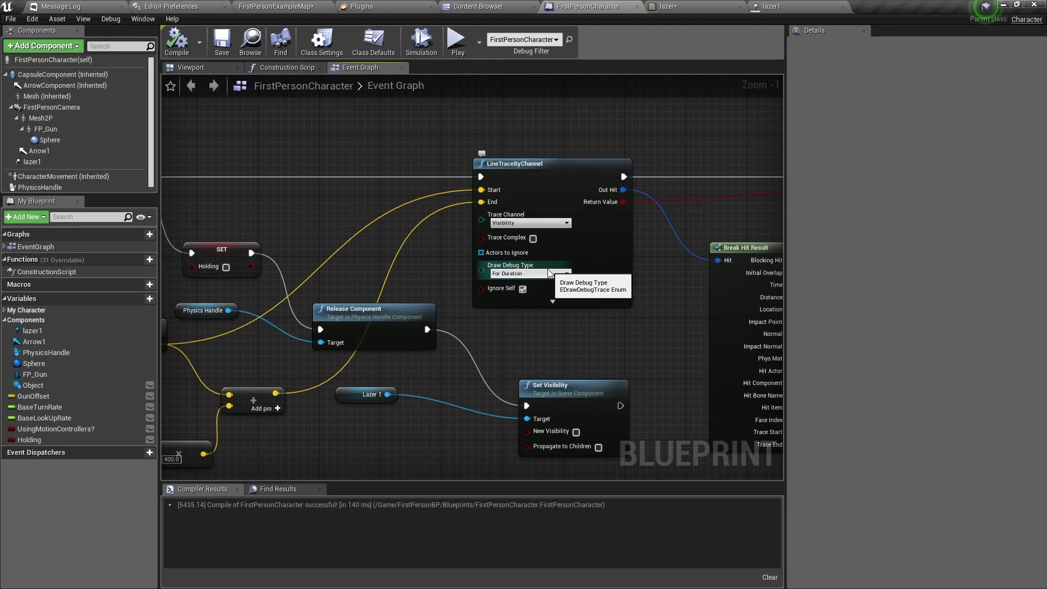
left_click(521, 273)
left_click(521, 282)
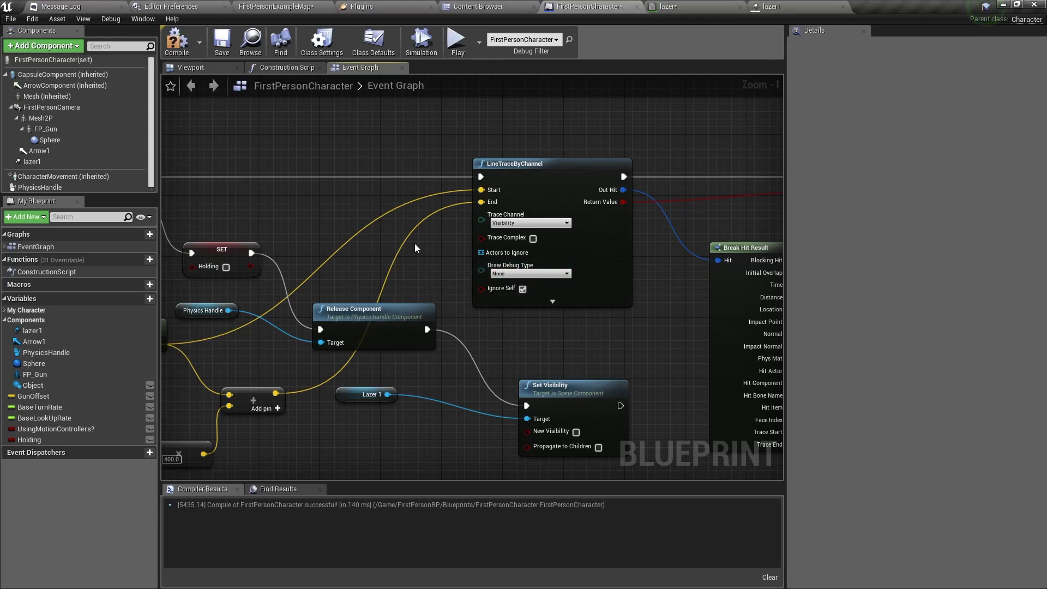
left_click(176, 42)
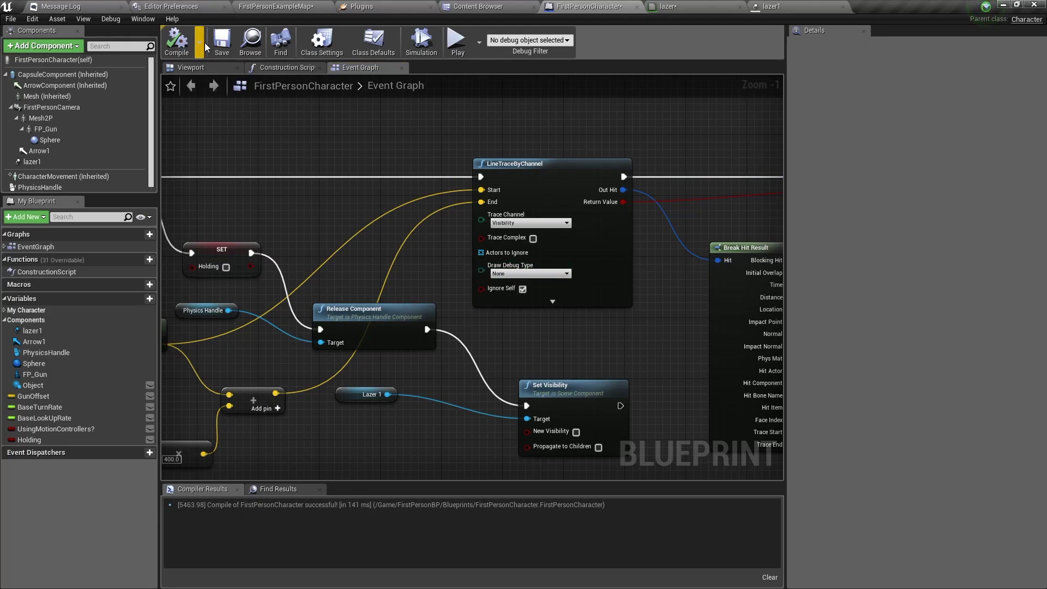
Play the example map again, picking up and releasing a cube to check the beam with debug trace drawing off
left_click(288, 5)
left_click(367, 40)
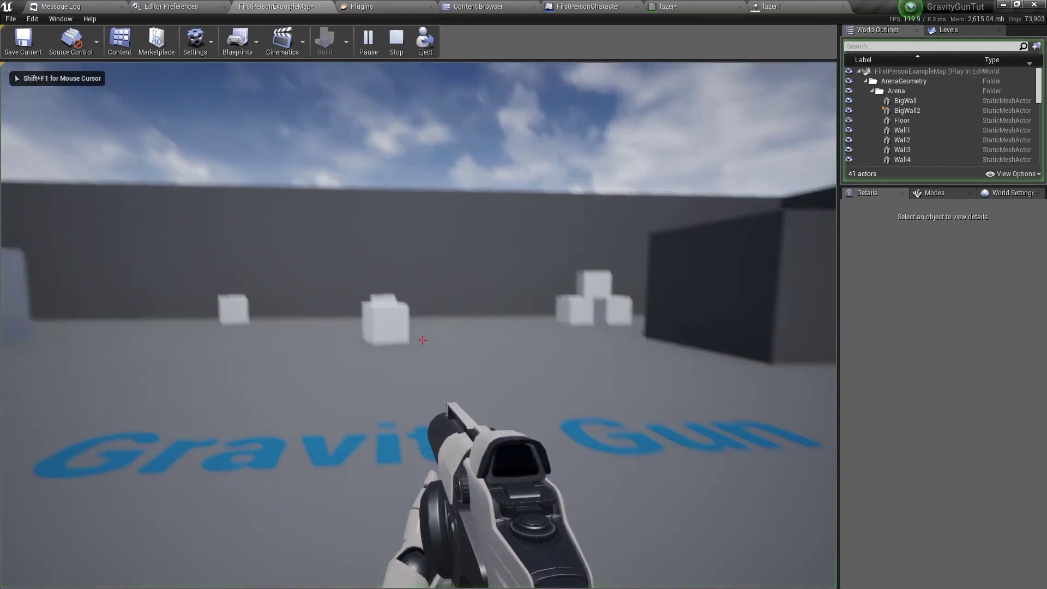
key("w")
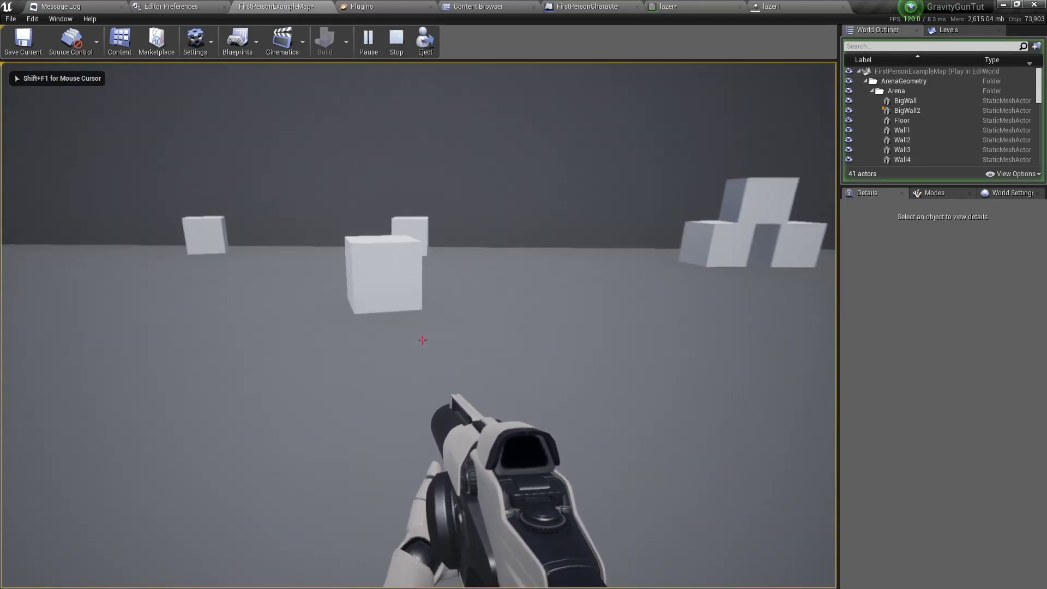
left_click(423, 340)
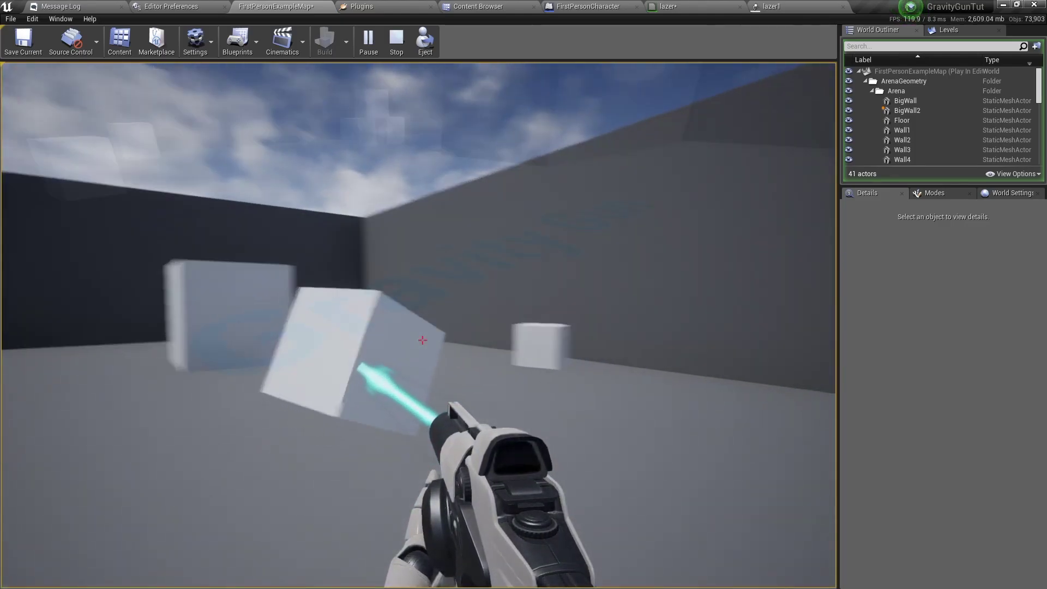
left_click(423, 340)
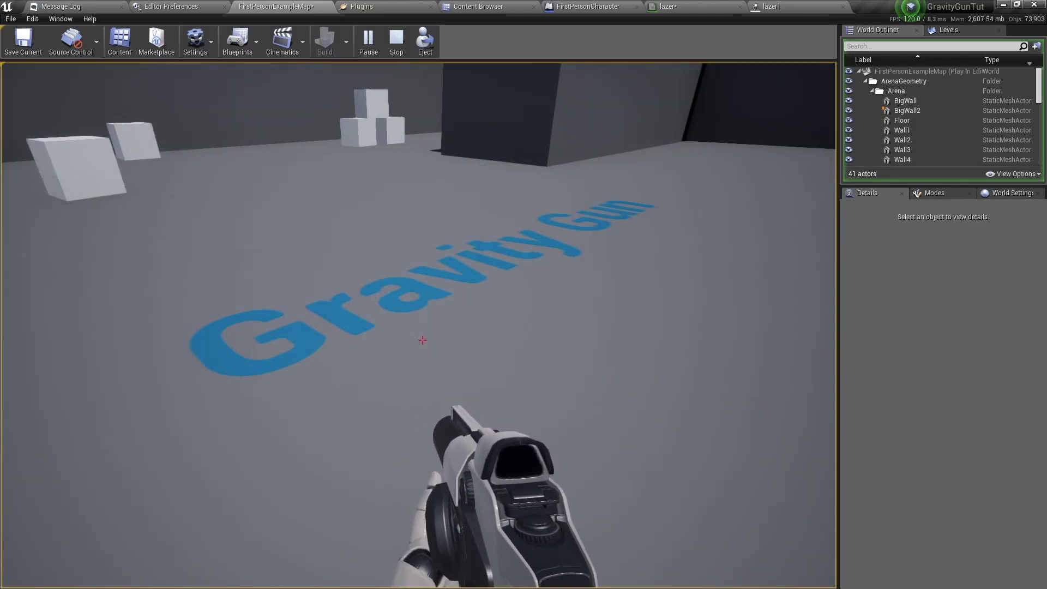